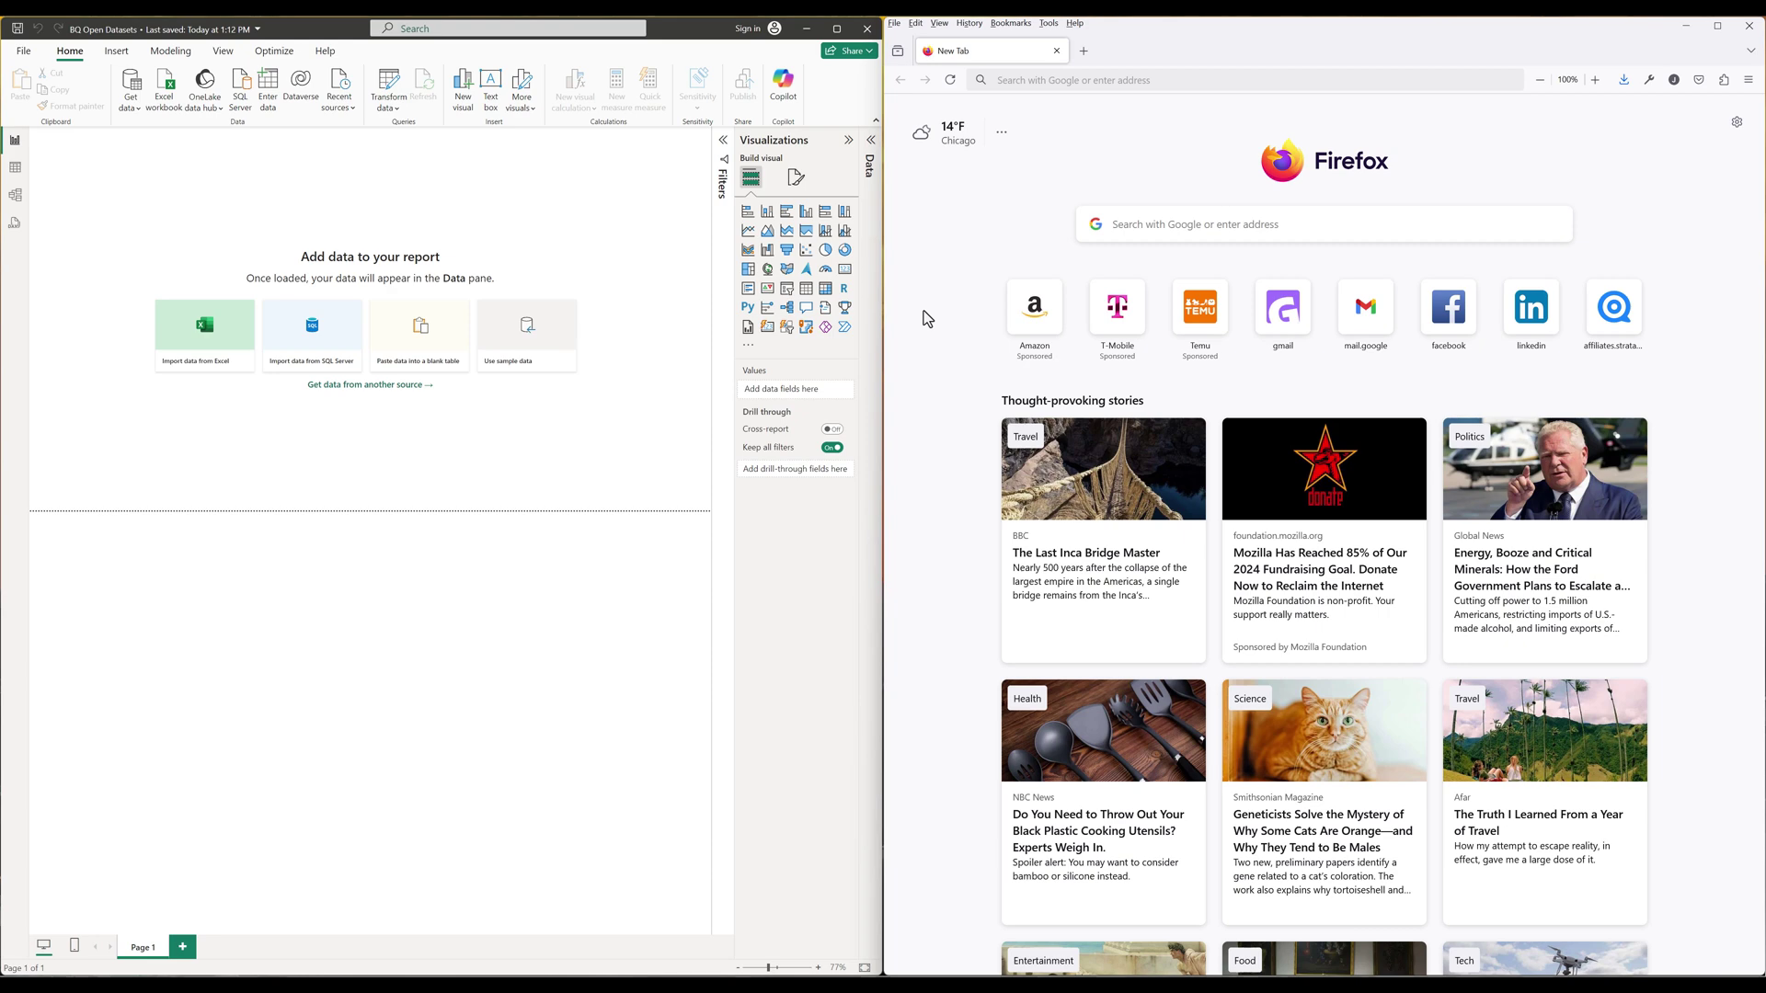
Switch to a maximized Firefox window and open the Google Cloud console at console.cloud.google.com.
double_click(1227, 57)
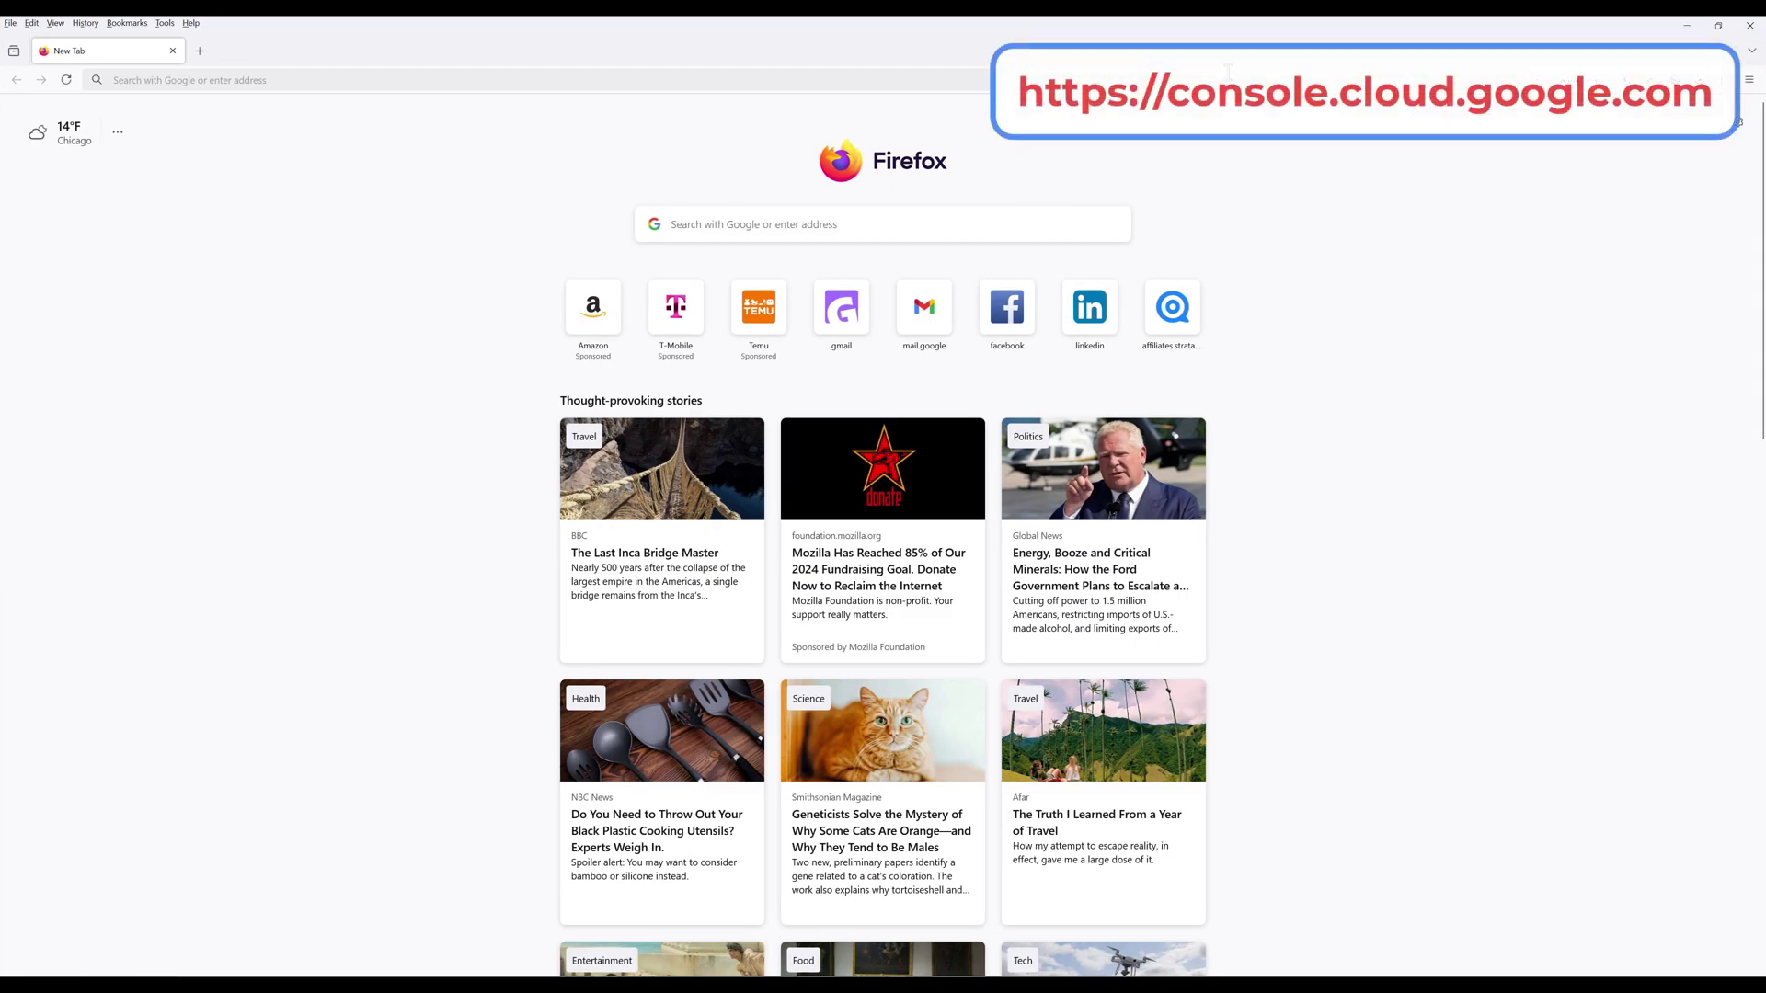
click(1229, 72)
text(console.cloud.google.com/)
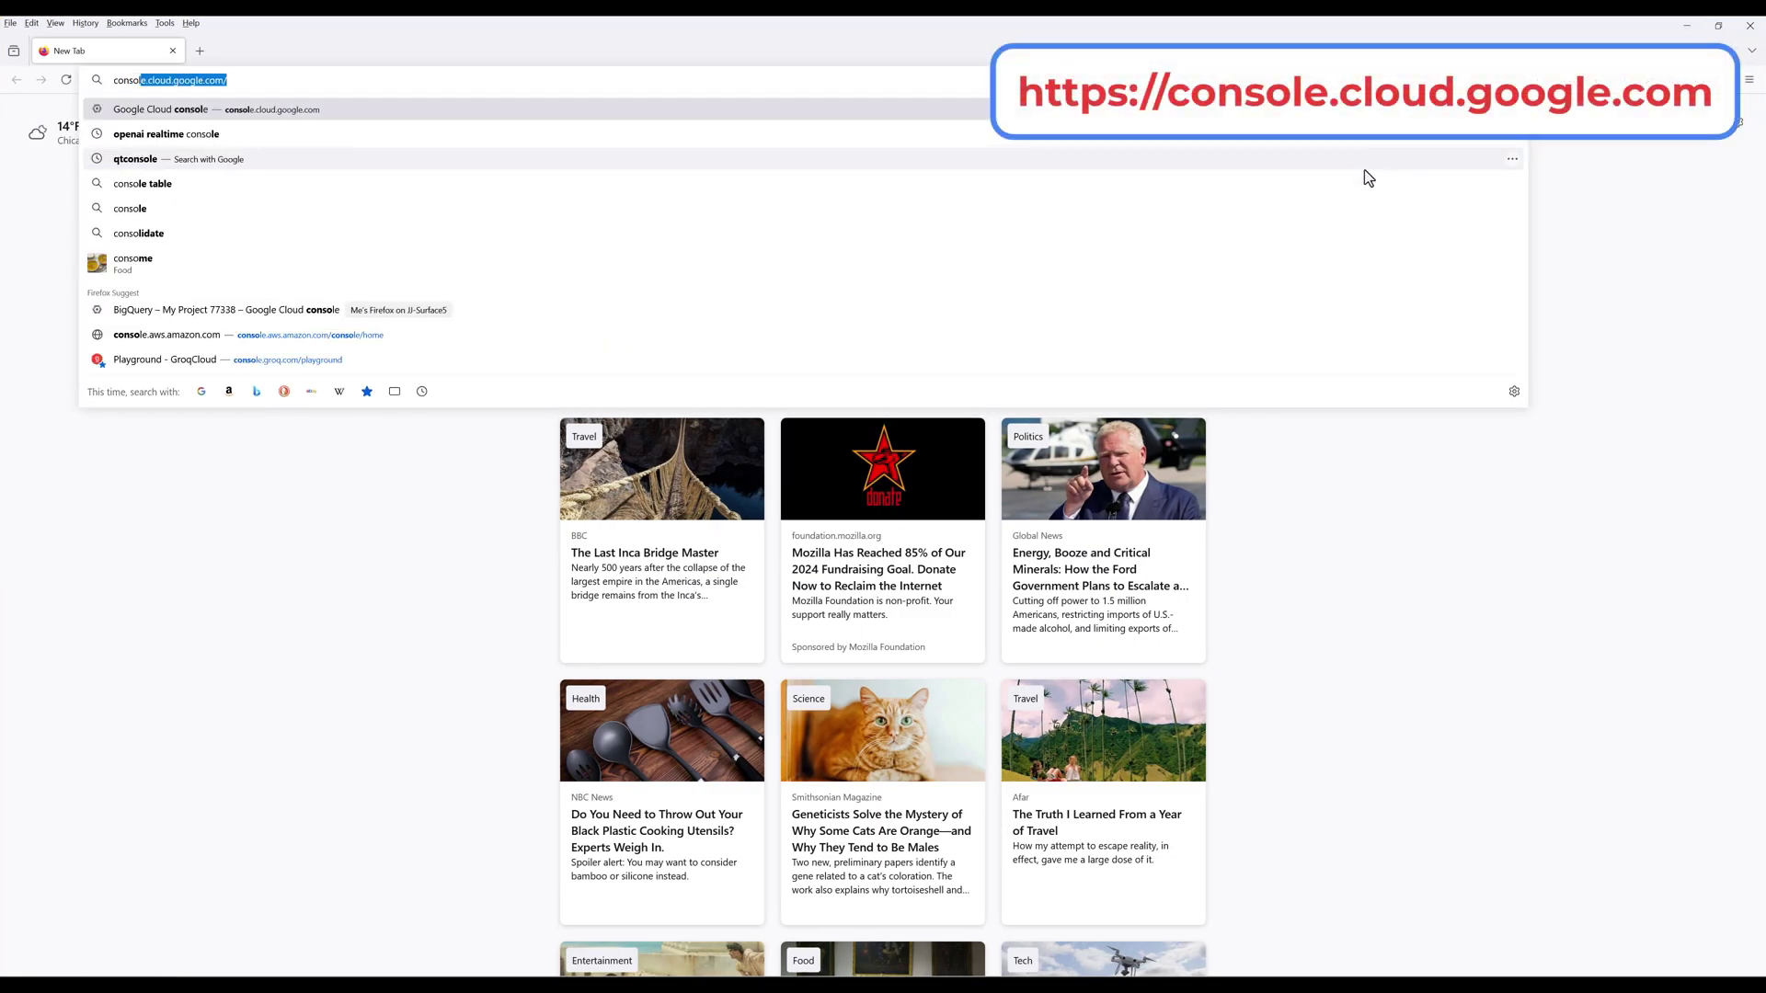
key(Return)
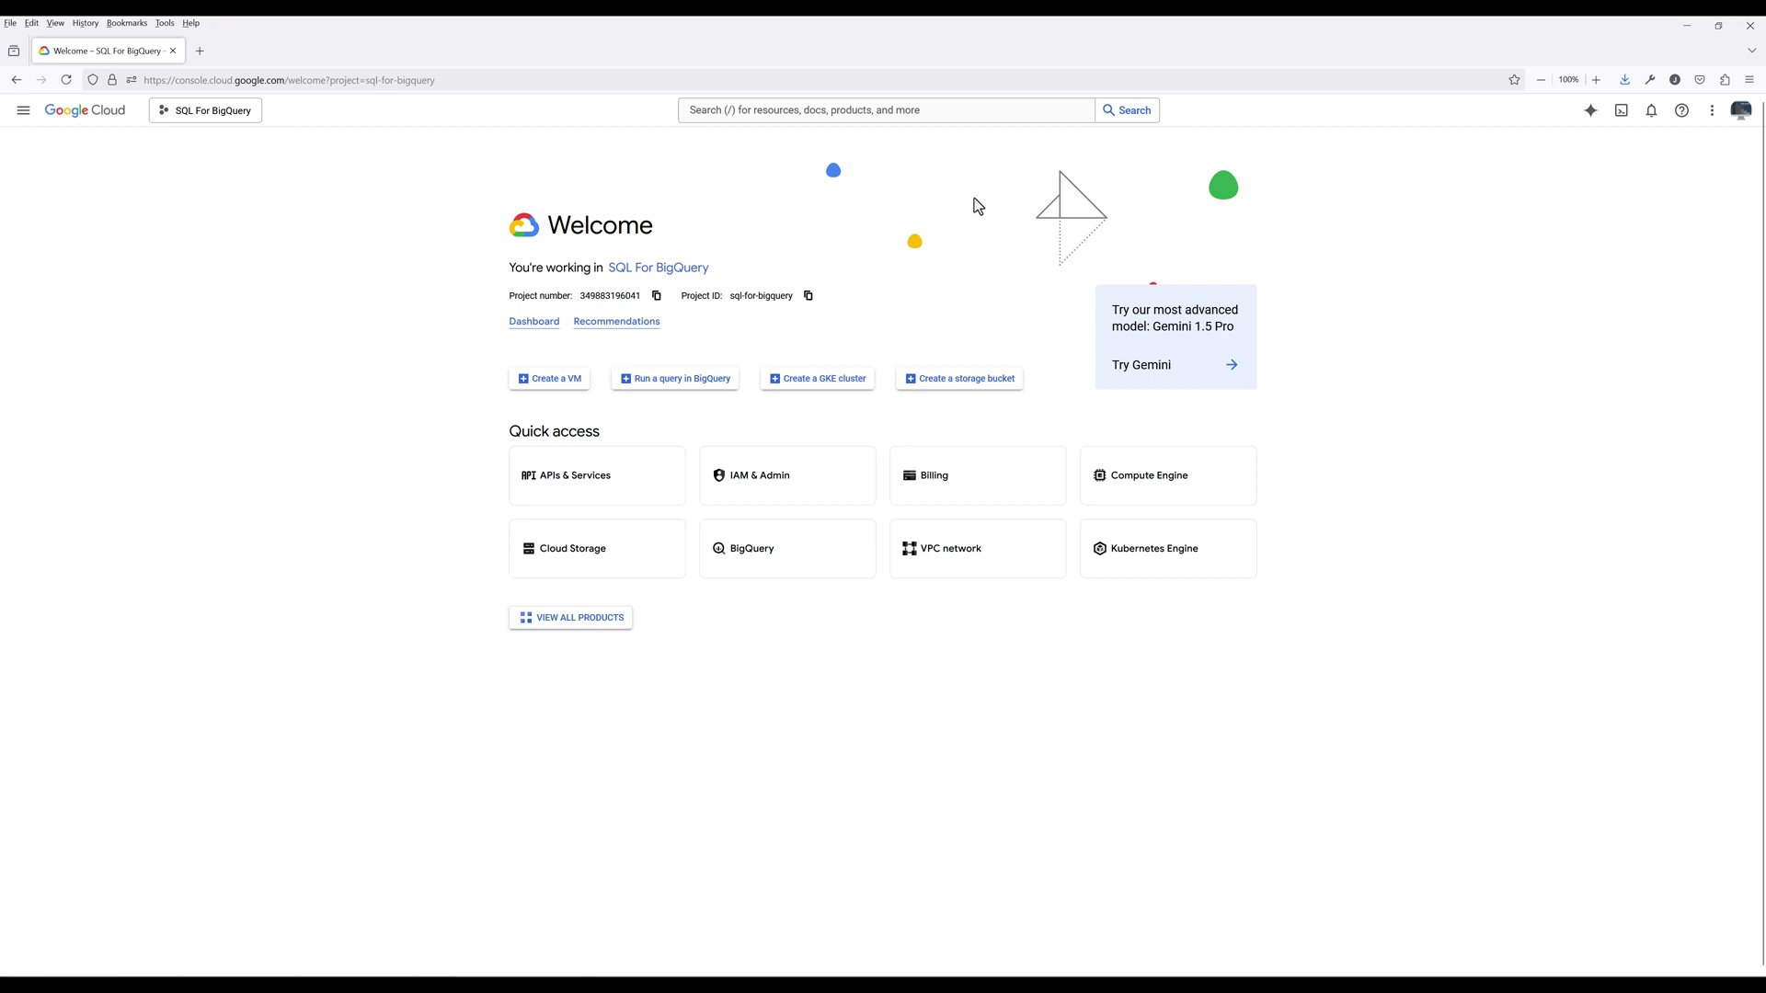
Create a Google Cloud project named "PowerBI Open Data Demo" and make it the active project.
click(259, 129)
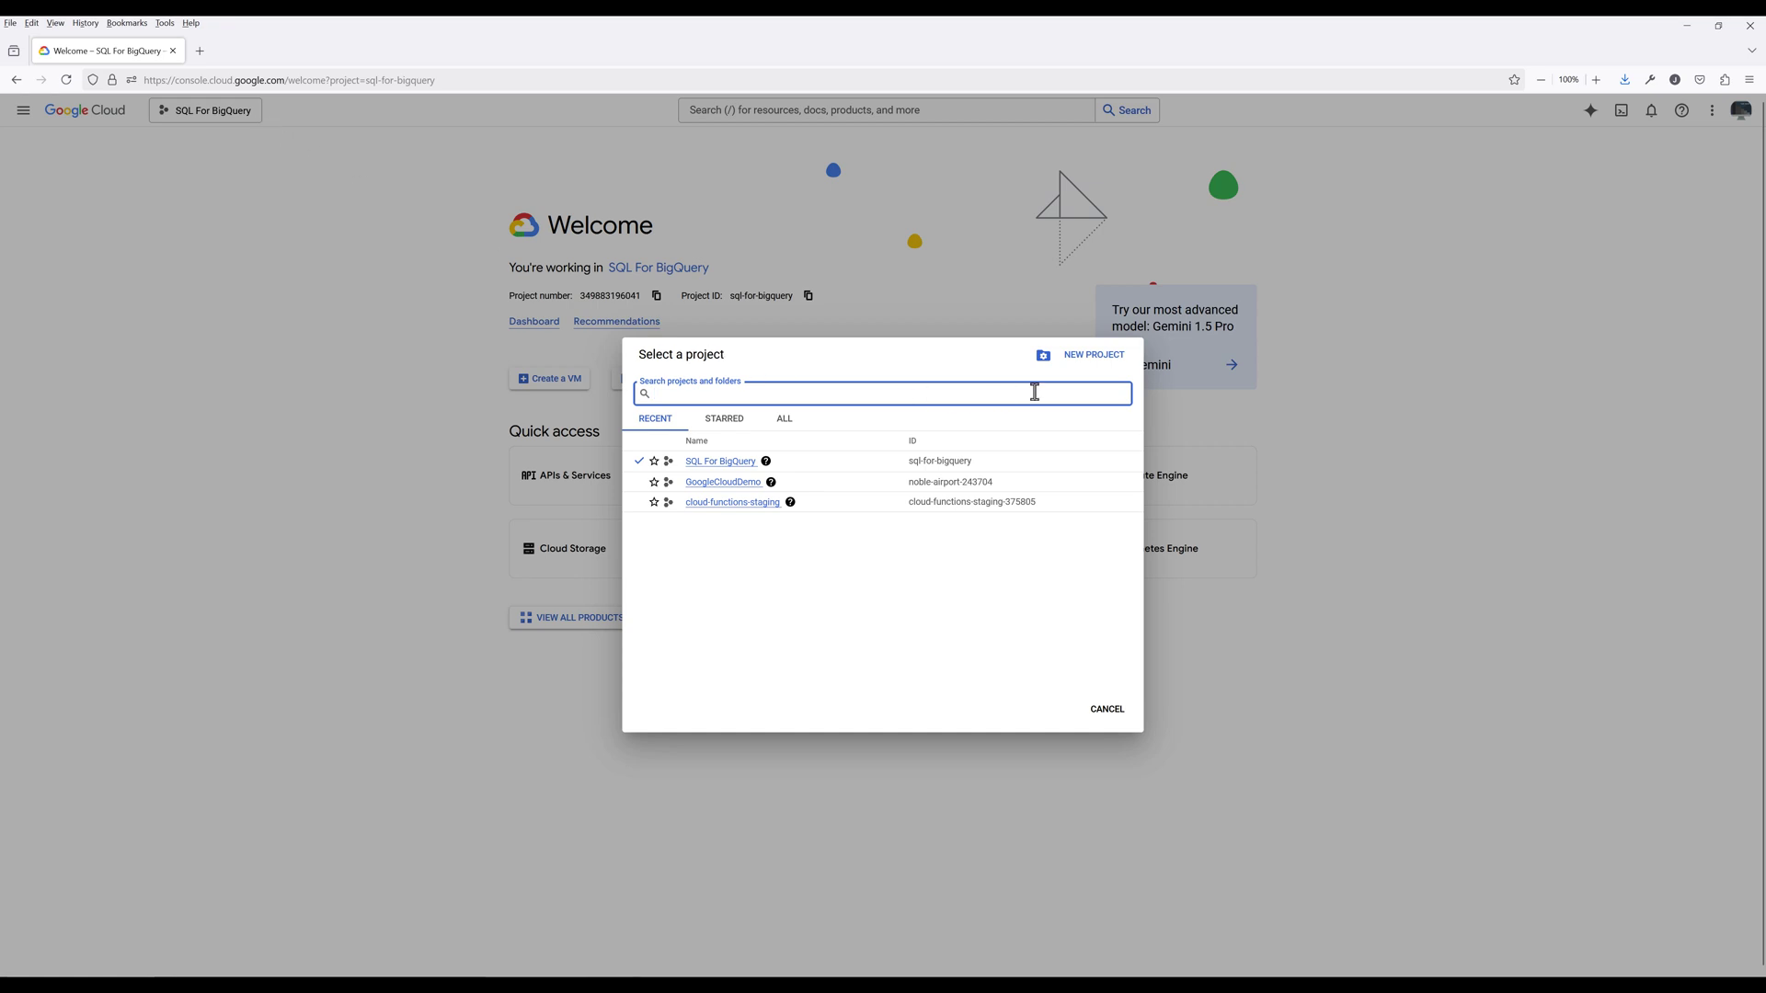
click(1112, 368)
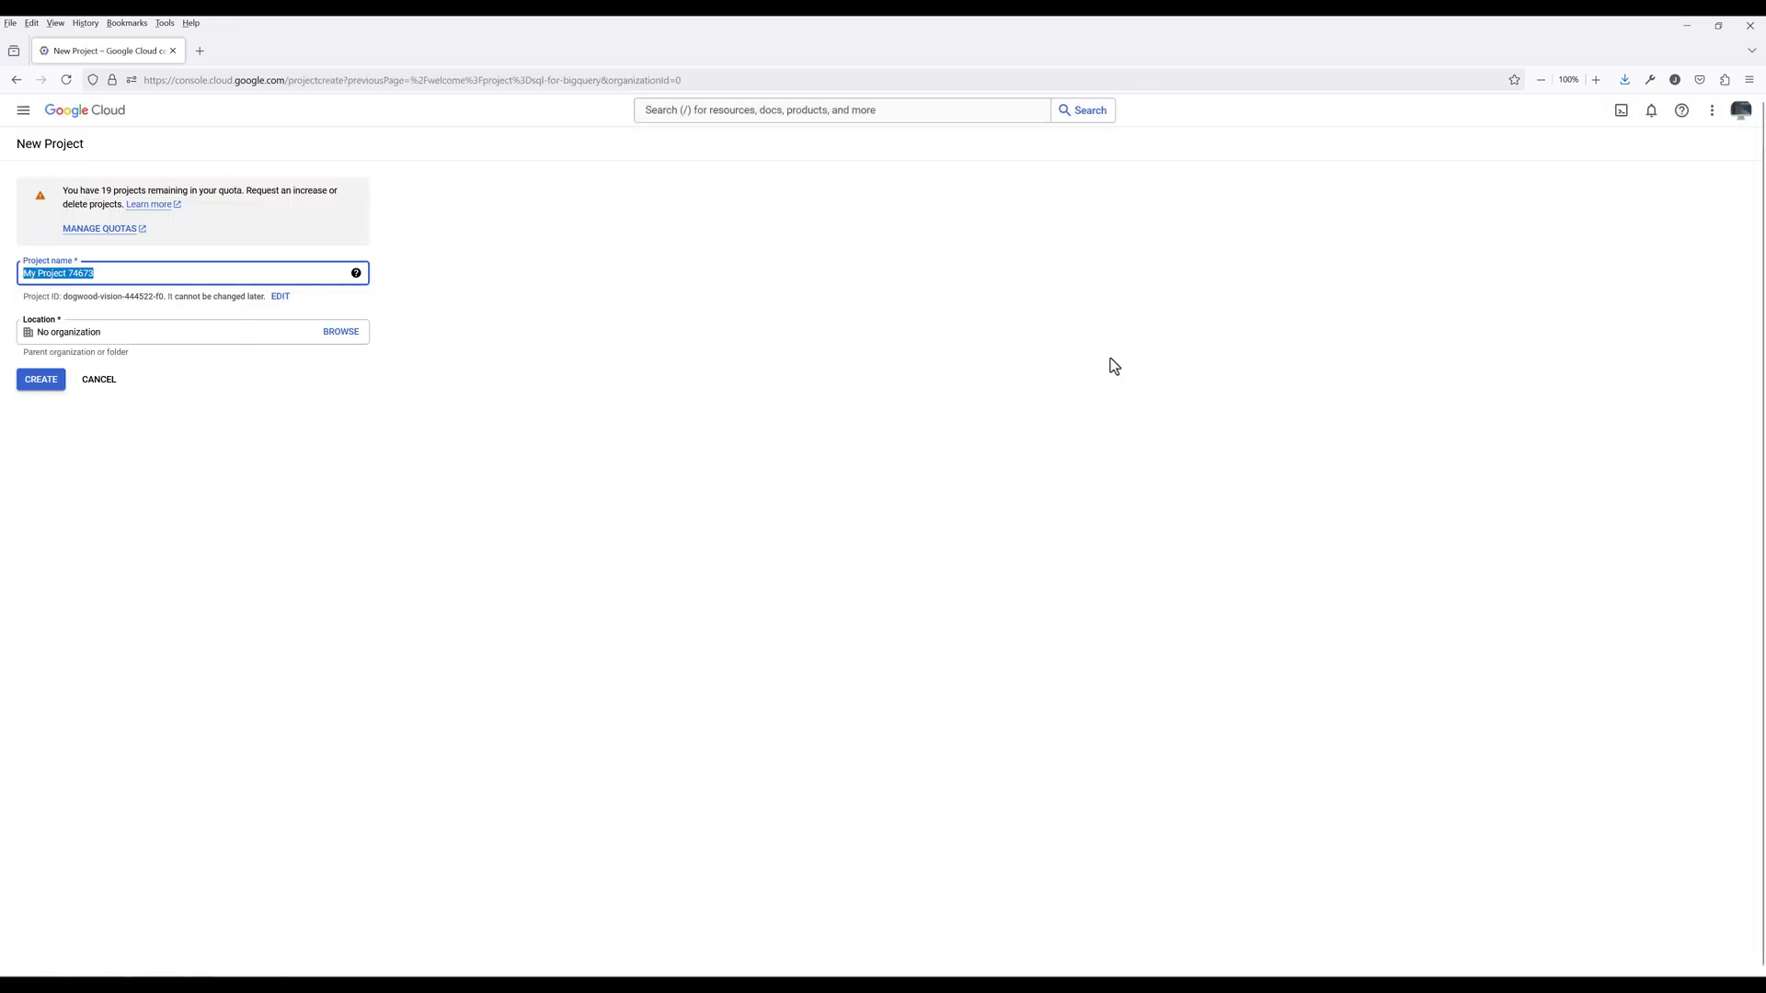
text(PowerBI)
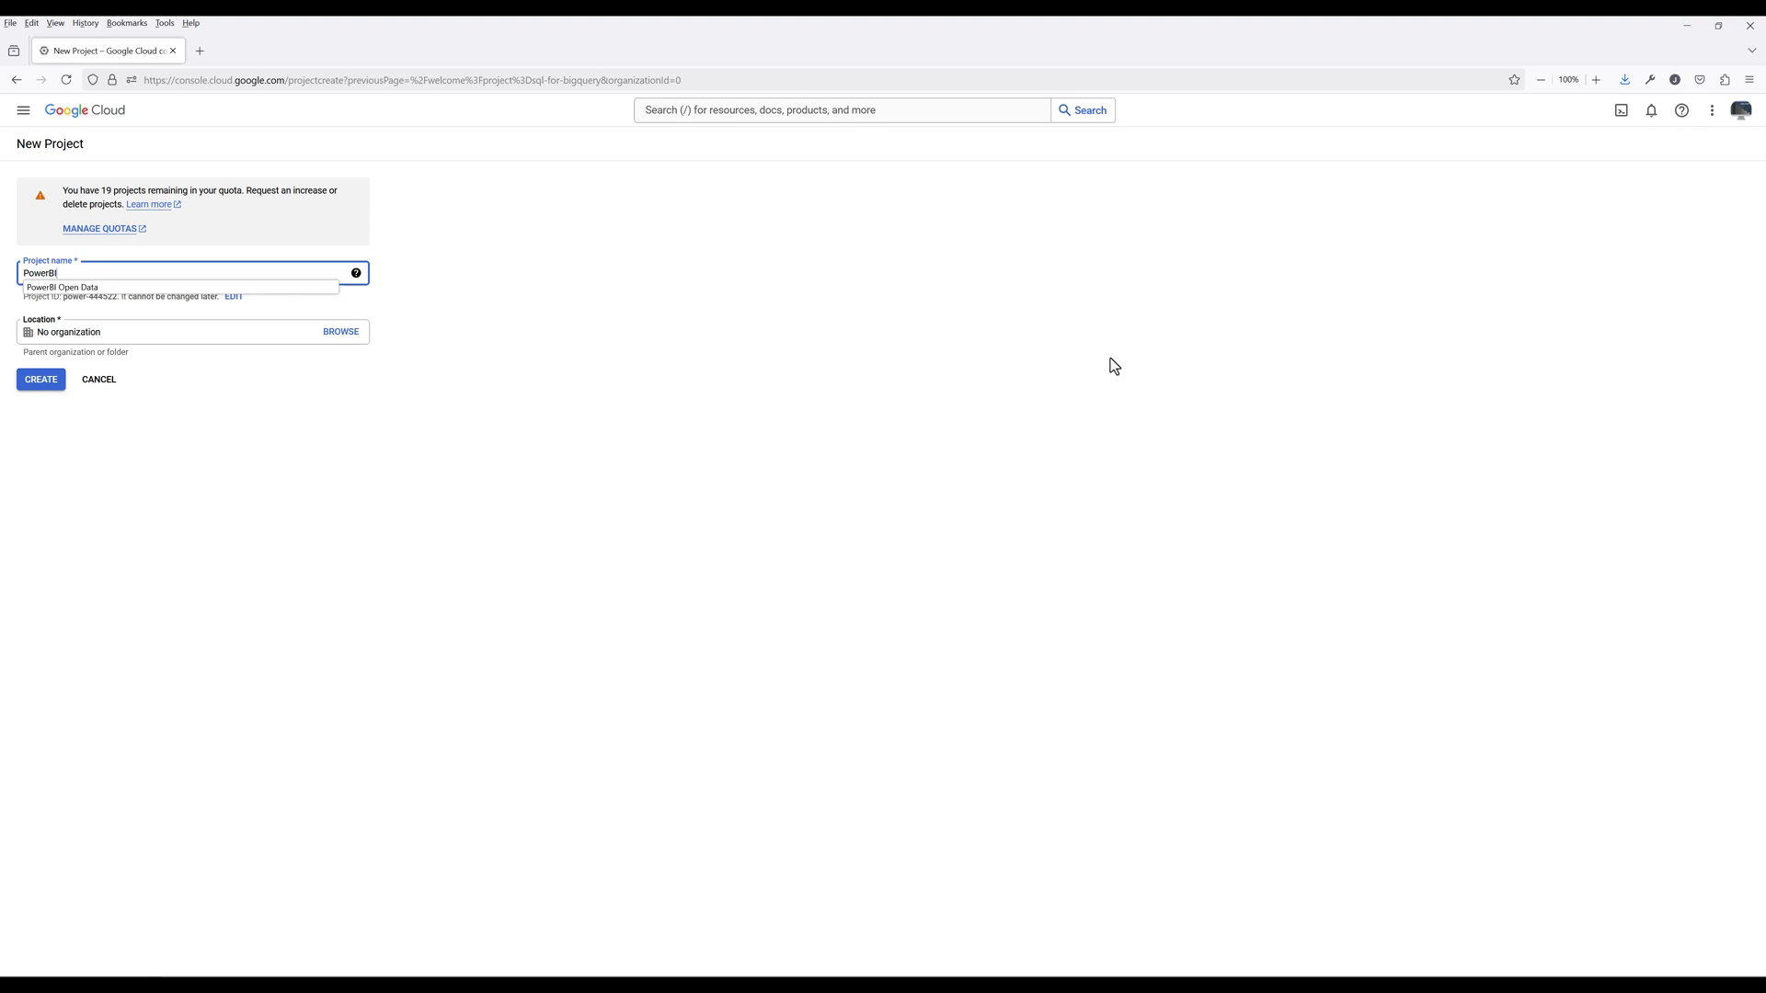
text( Open Data Demo)
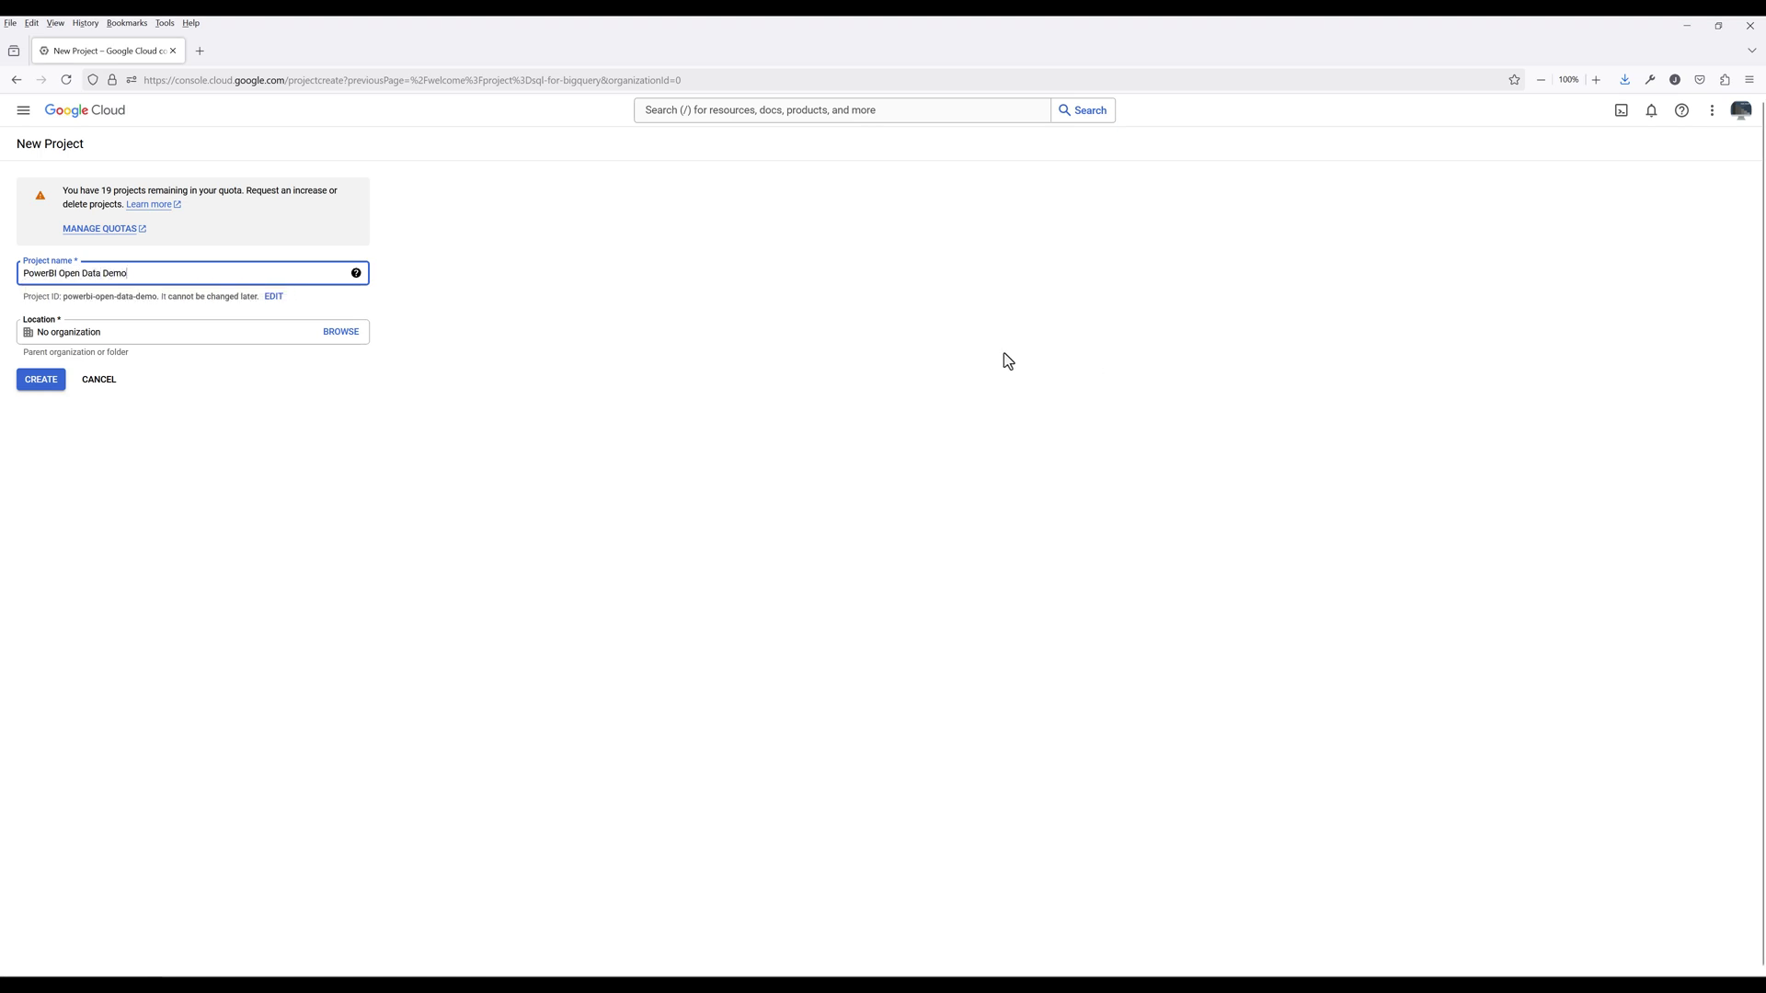
click(267, 402)
click(33, 386)
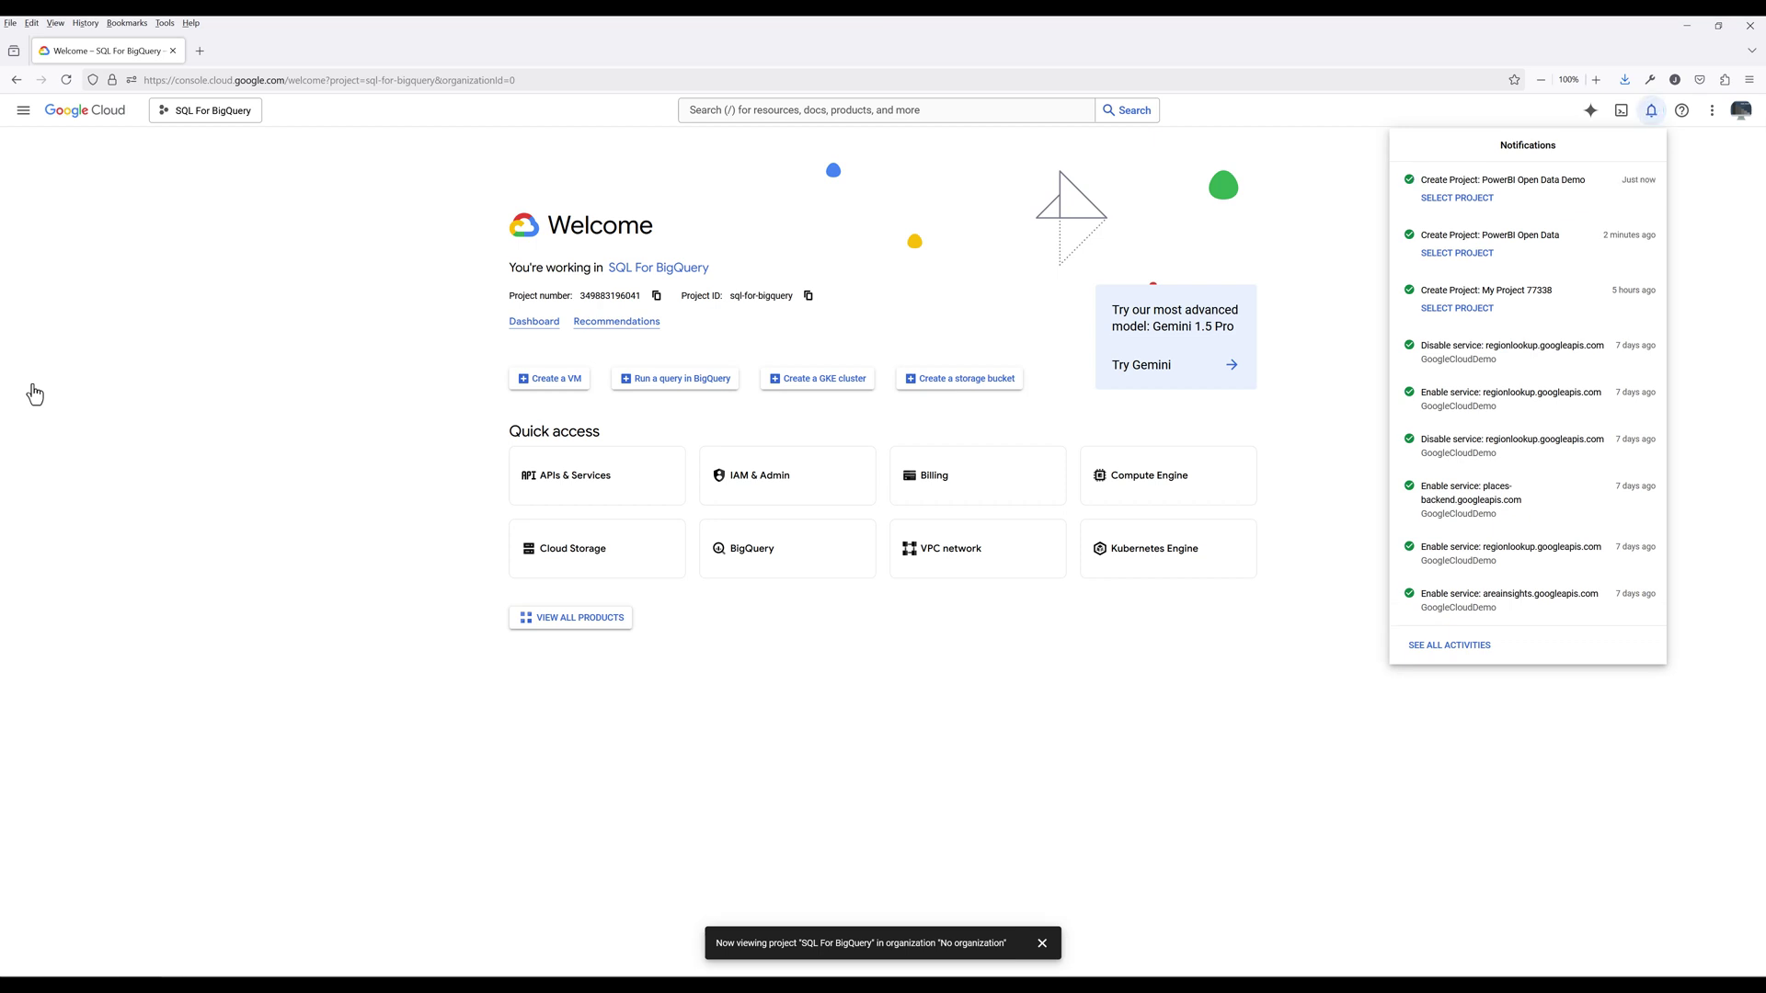
click(1465, 211)
click(1346, 224)
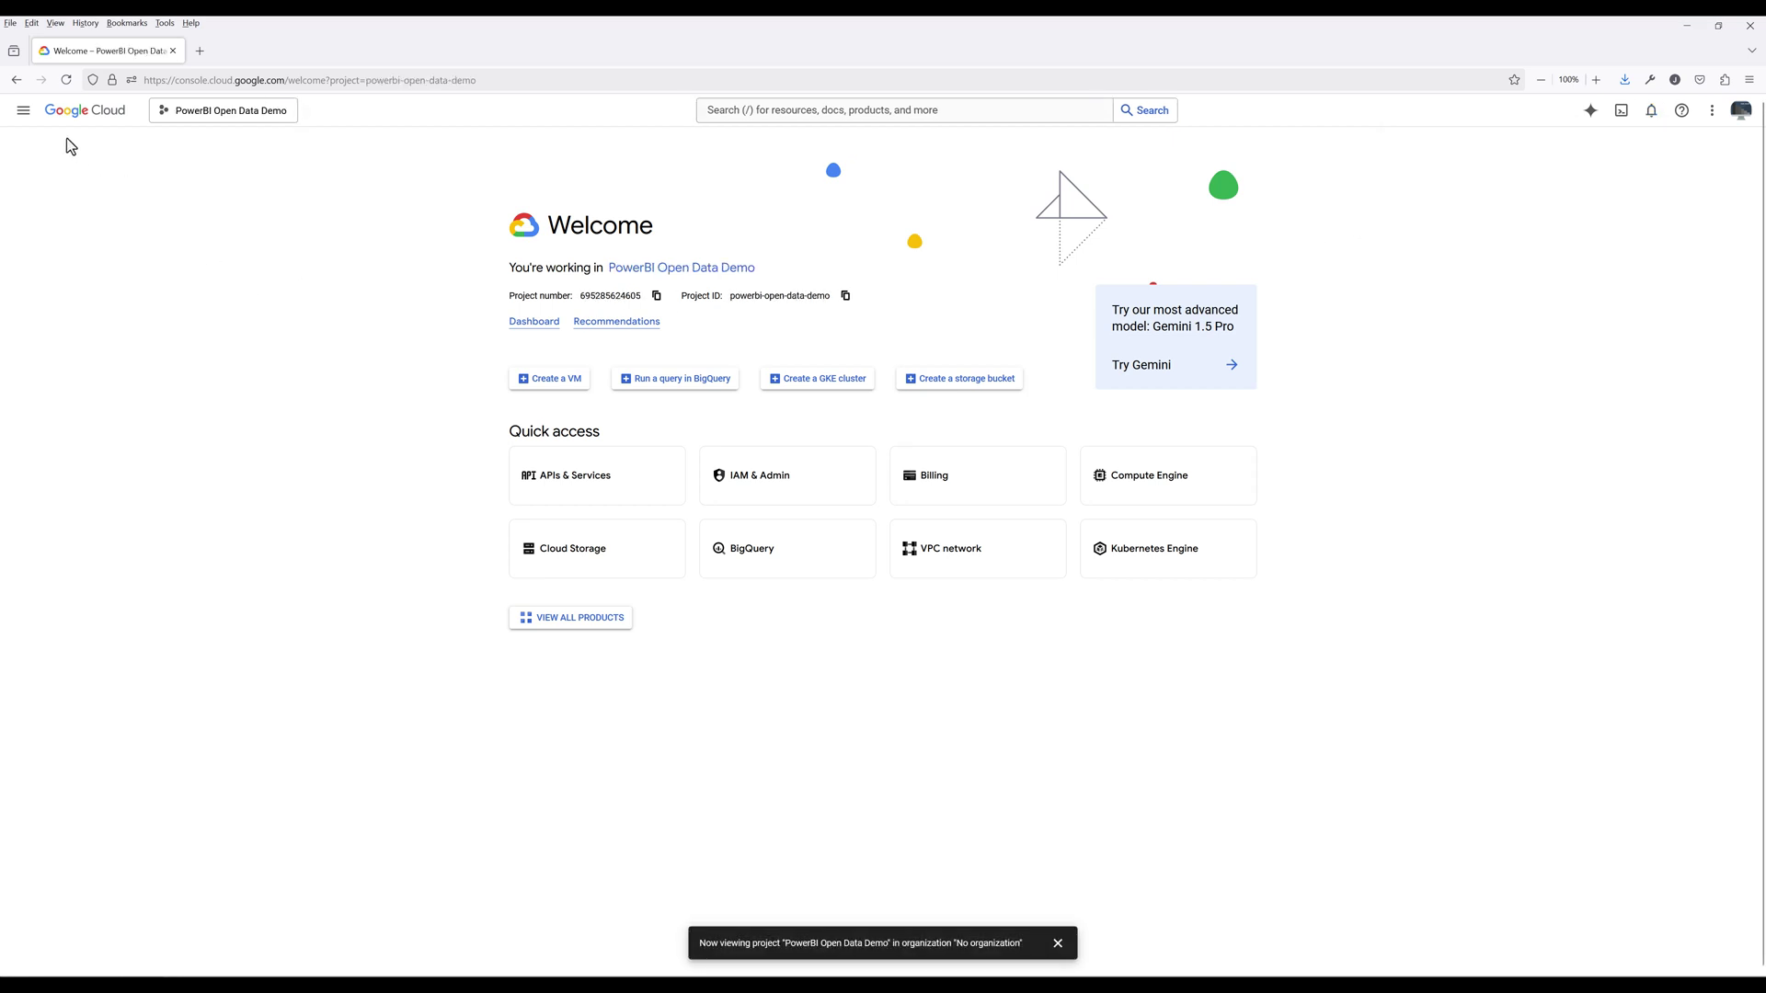
Search the API Library for "BigQuery API" and open its product details to check whether it is enabled.
click(23, 114)
mouse_move(92, 262)
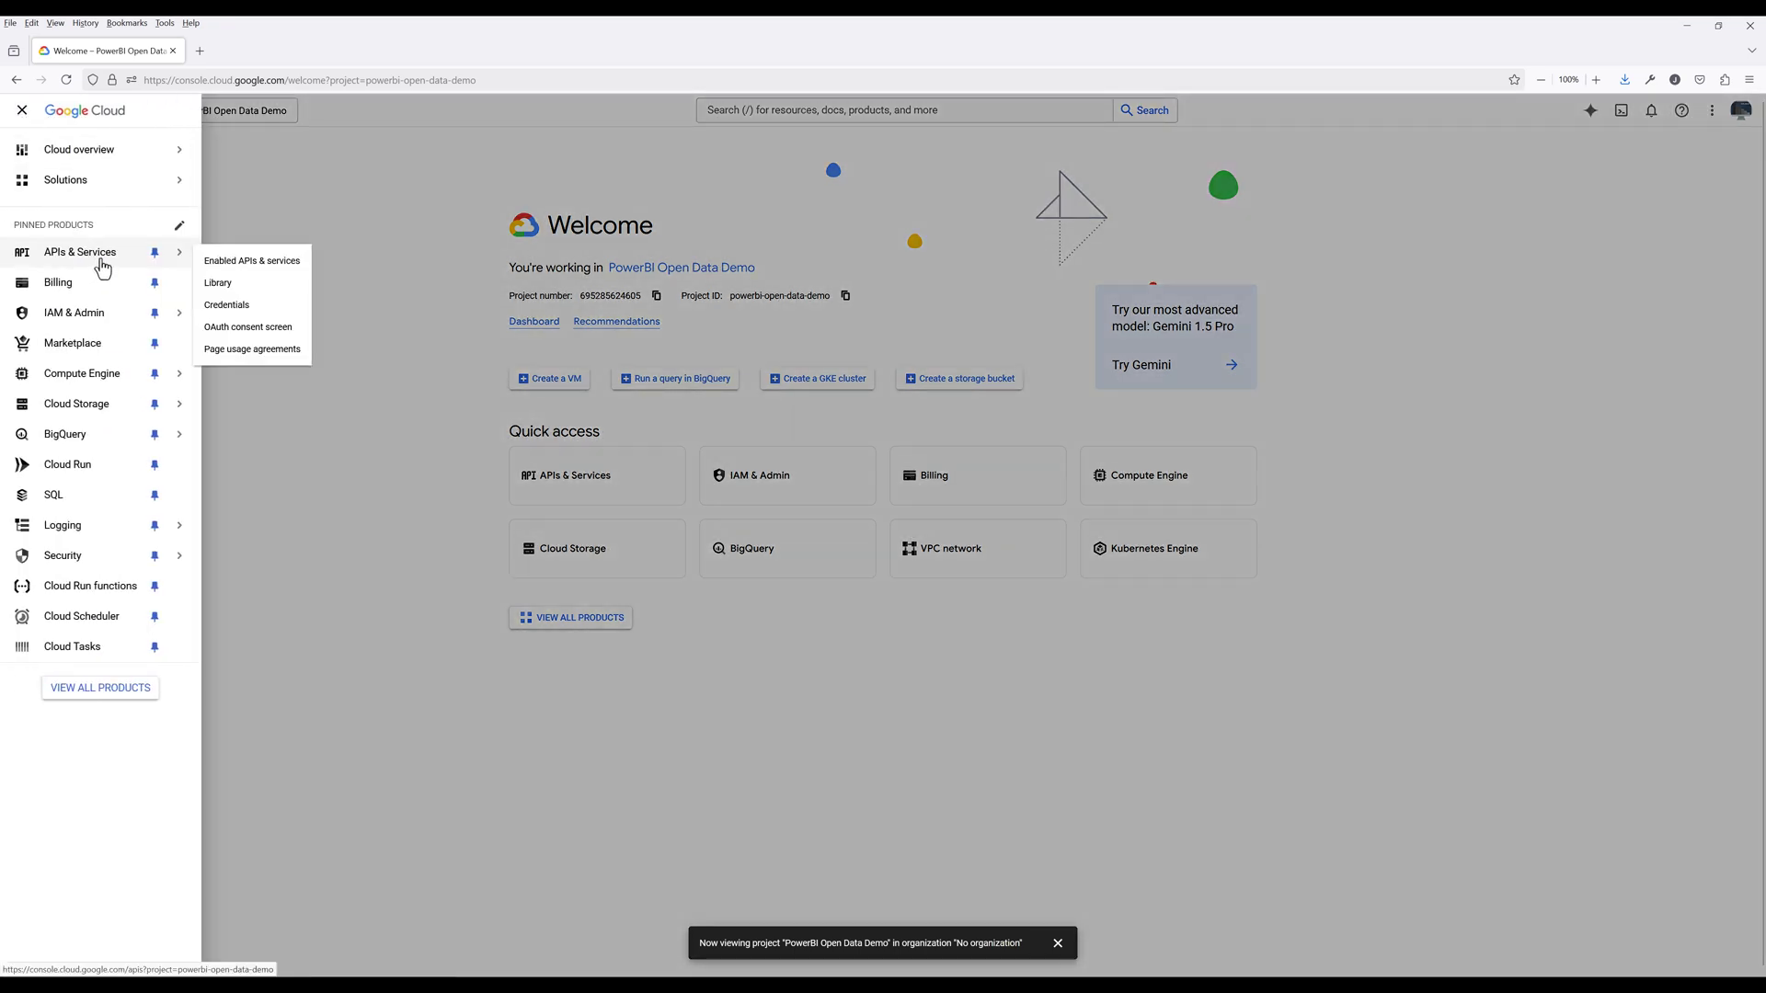
click(294, 284)
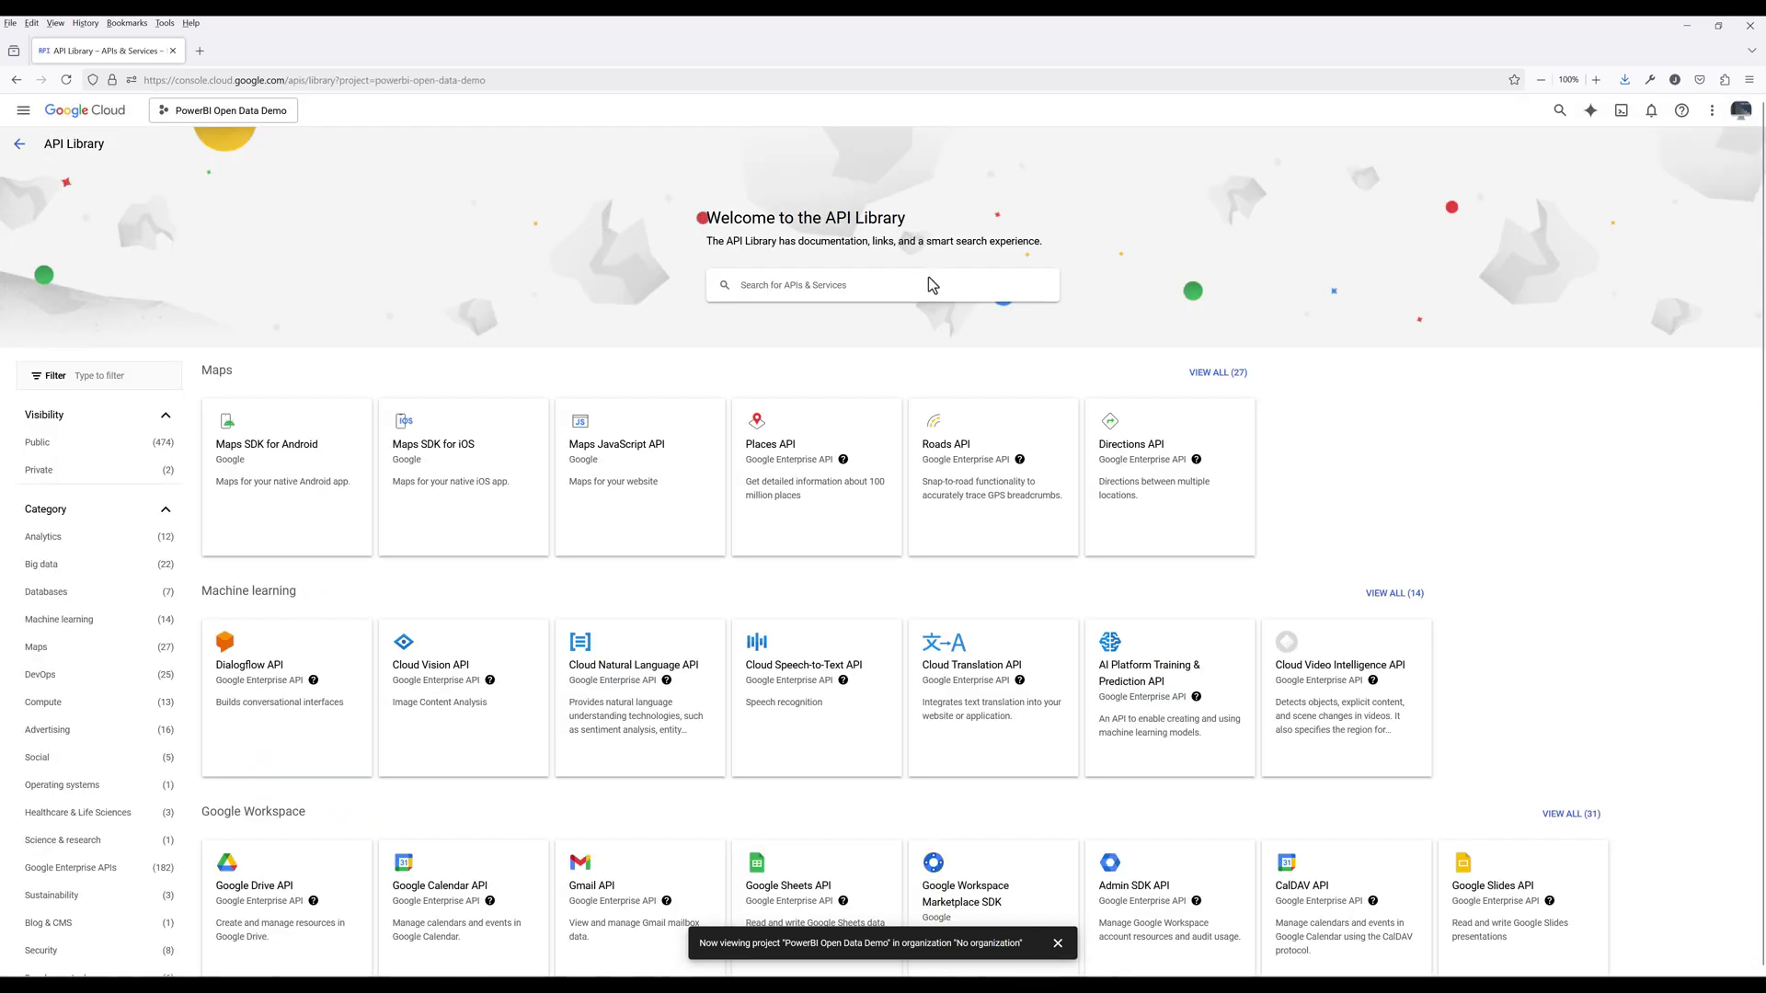
click(947, 283)
text(BigQuery API)
key(Return)
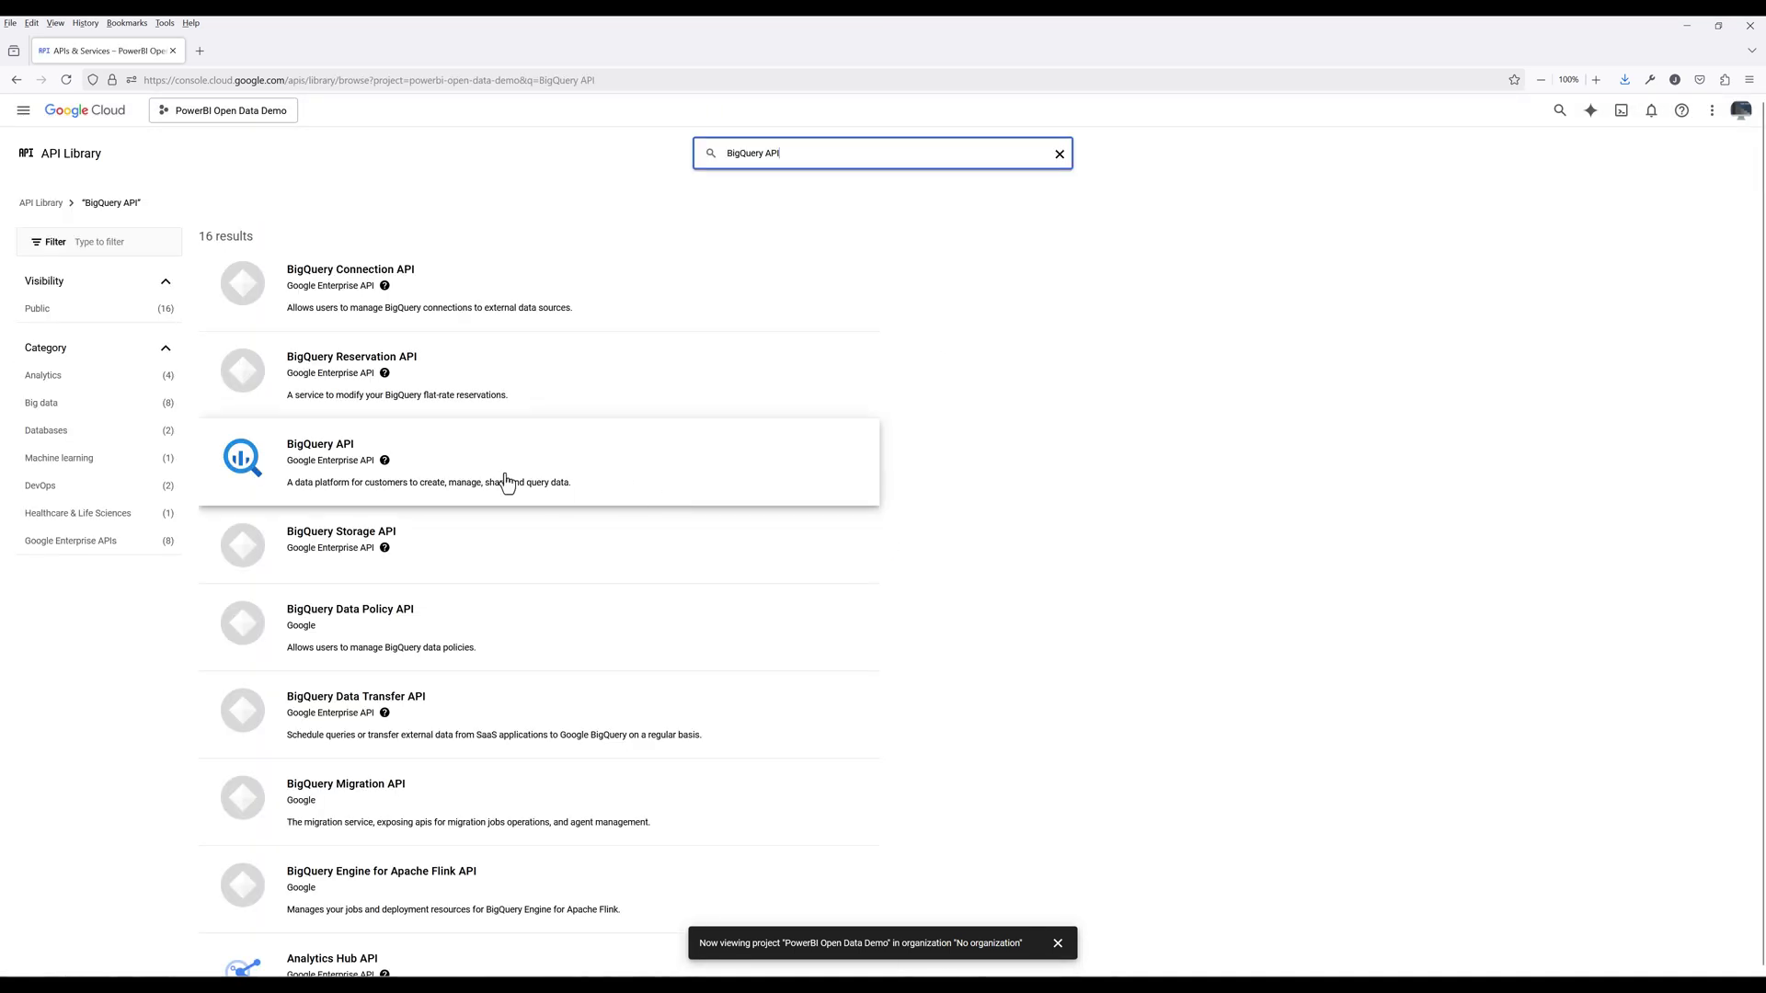
click(478, 476)
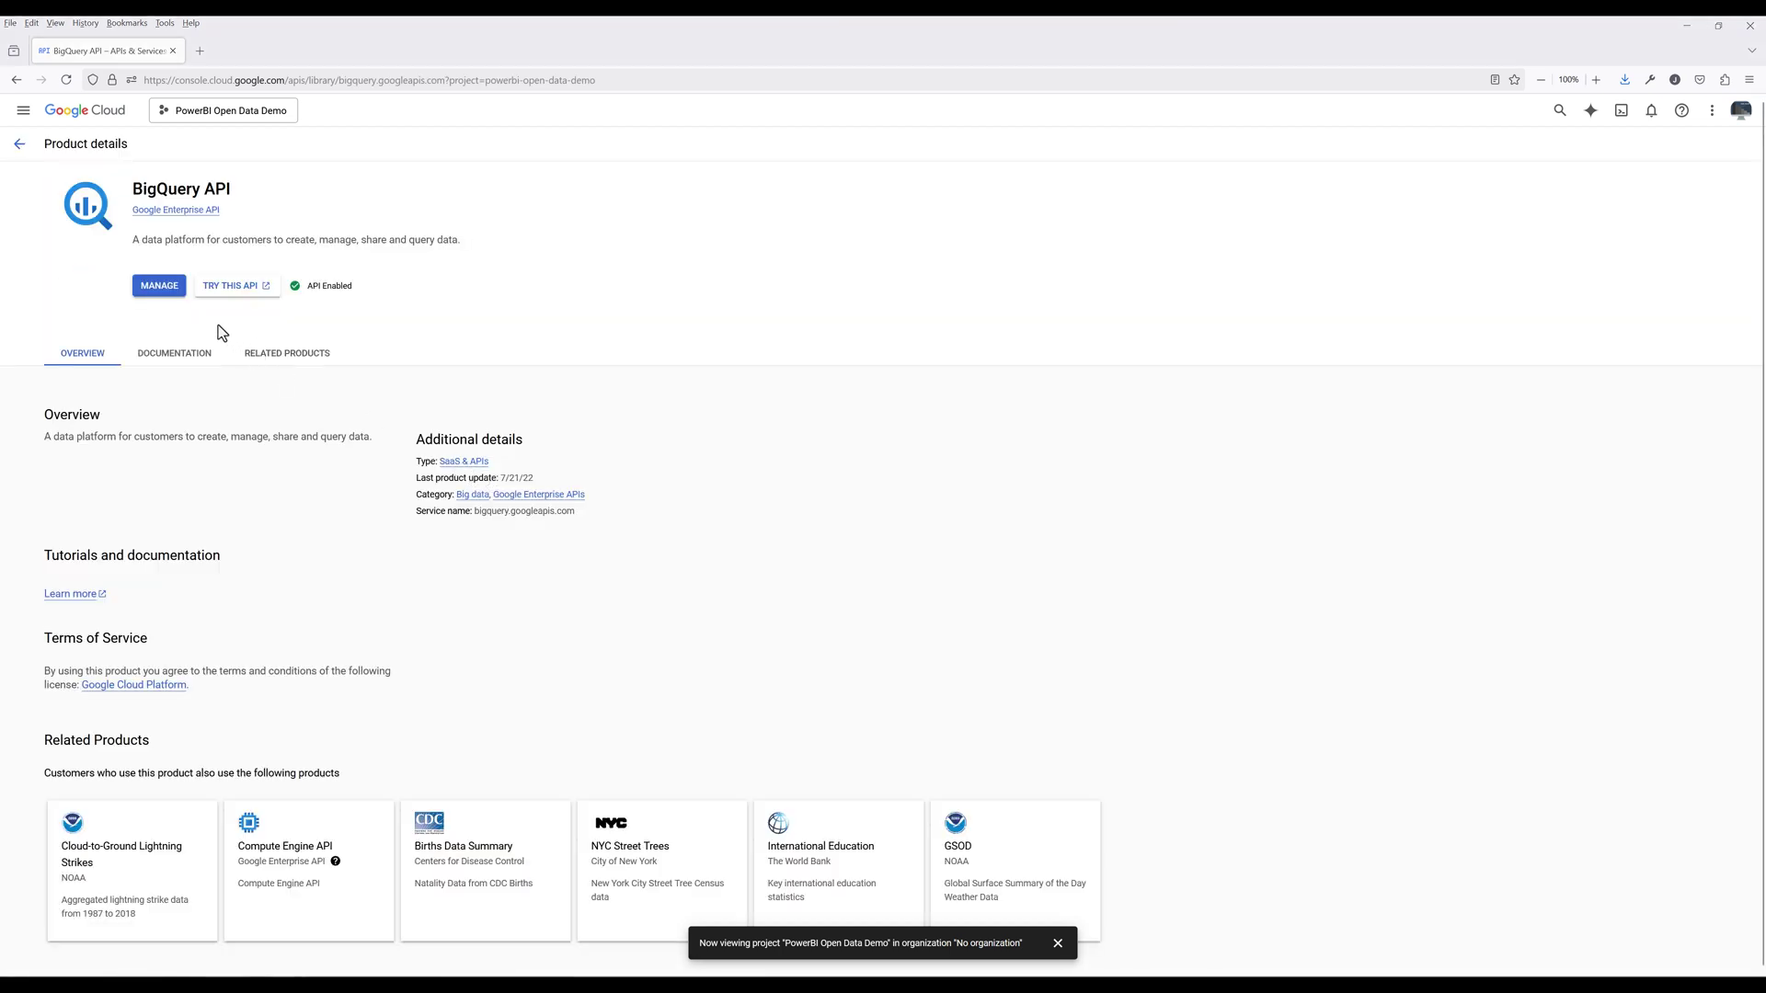
Return to the console's welcome page, search for "BigQuery" and open the BigQuery data warehouse product.
click(23, 110)
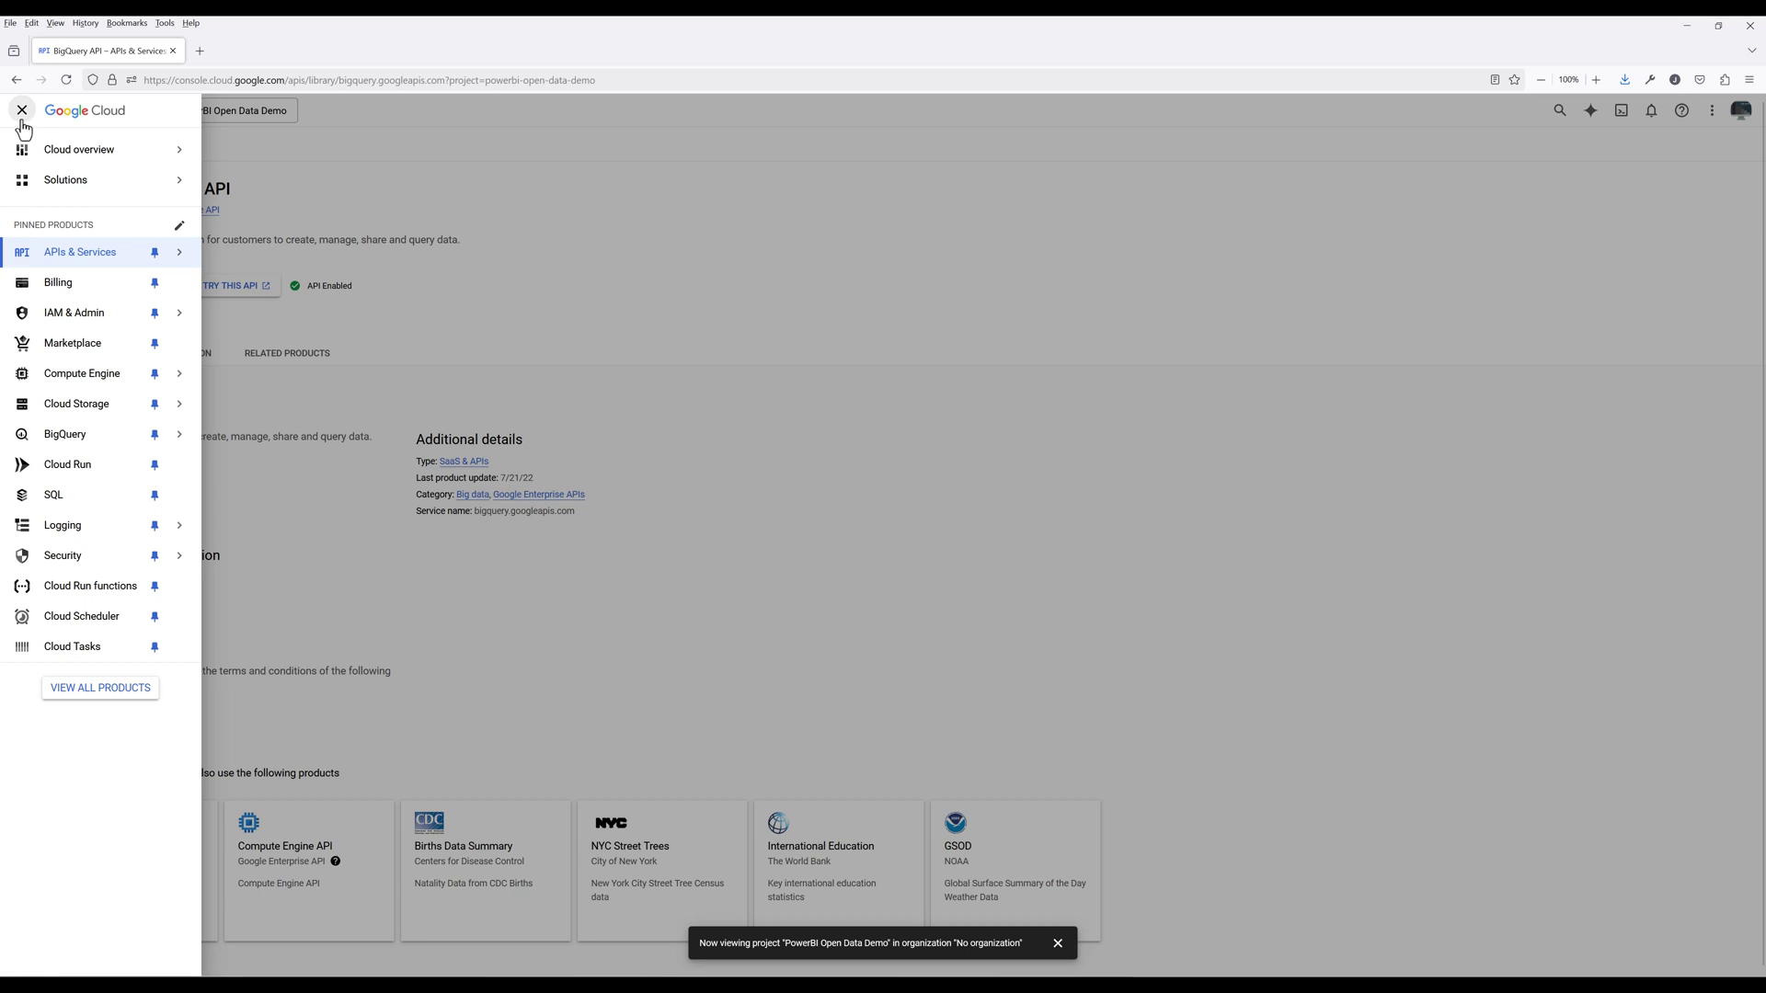
click(89, 117)
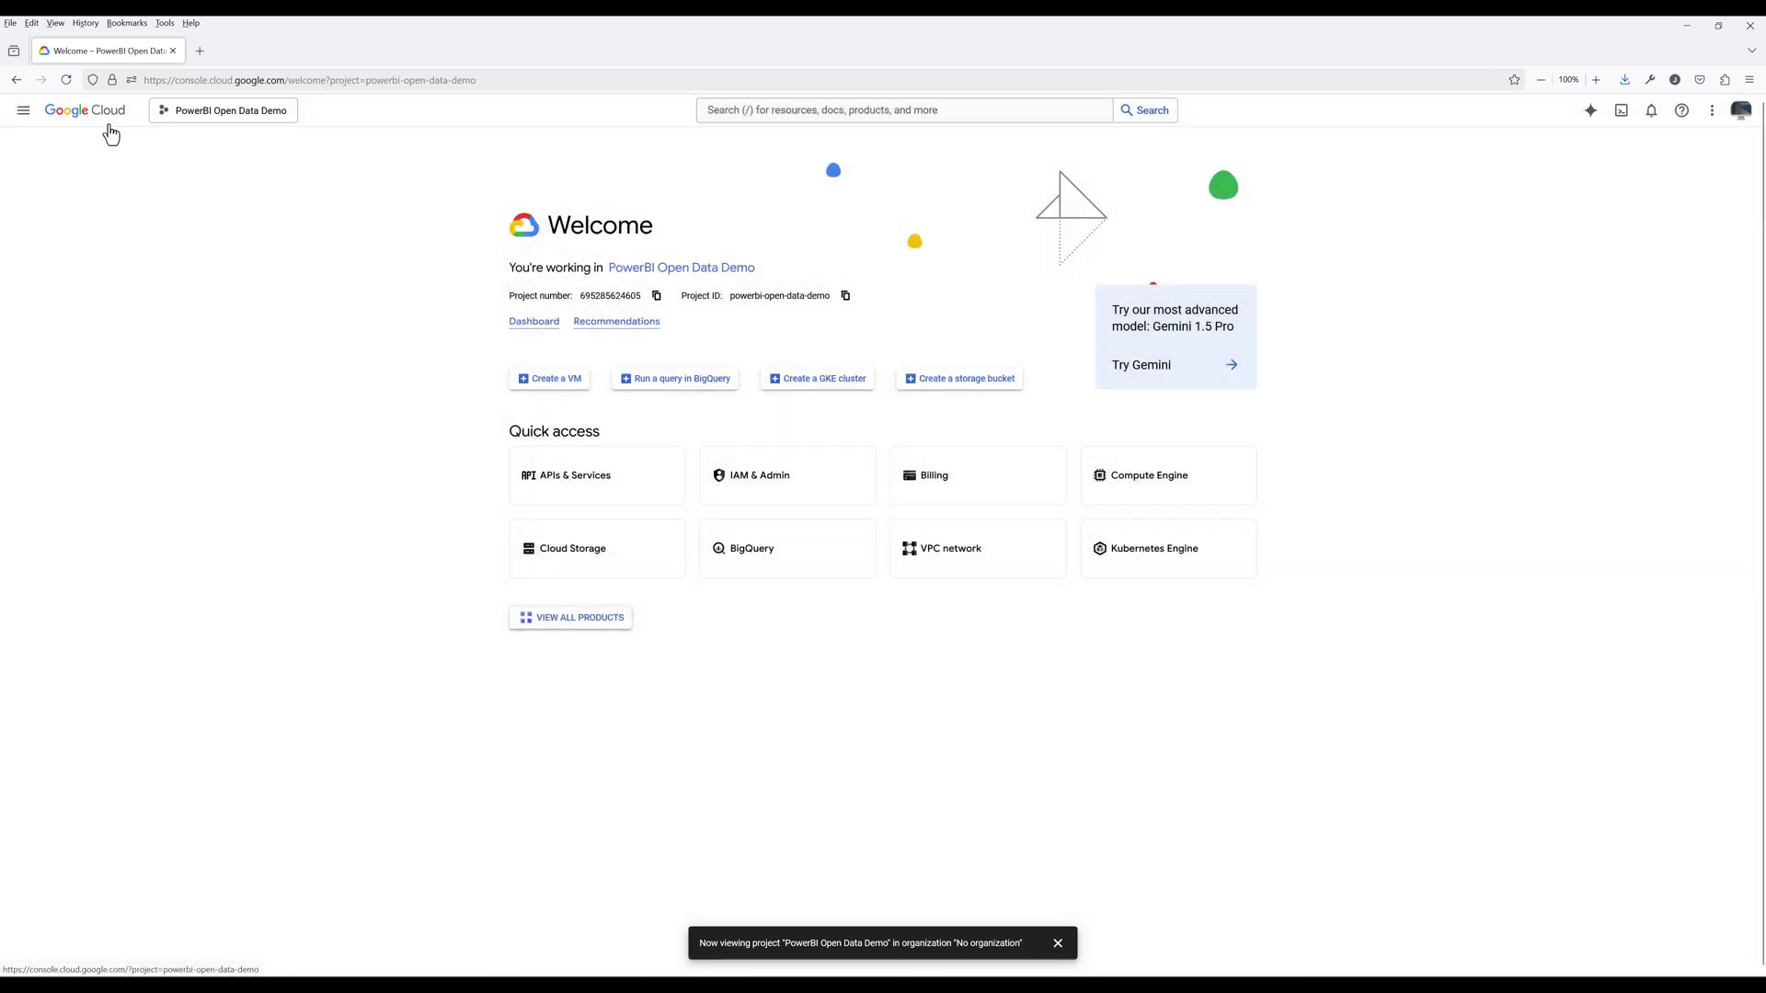
click(1044, 110)
text(Big)
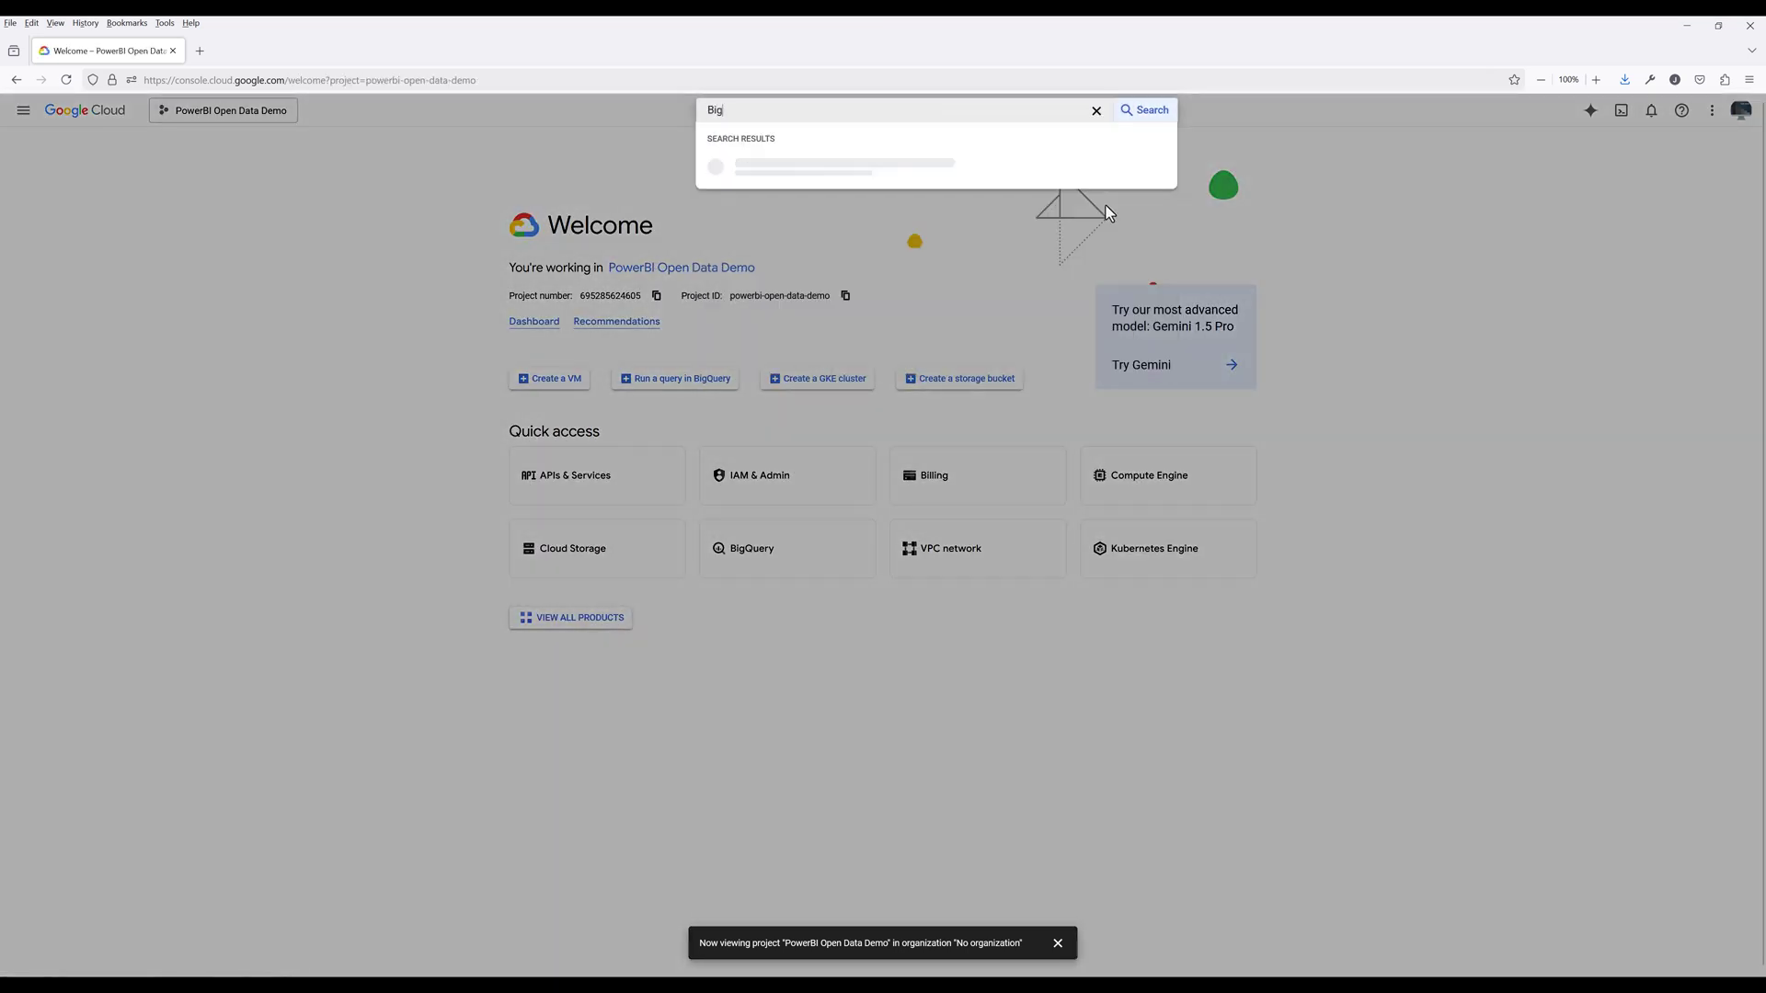
text(Query)
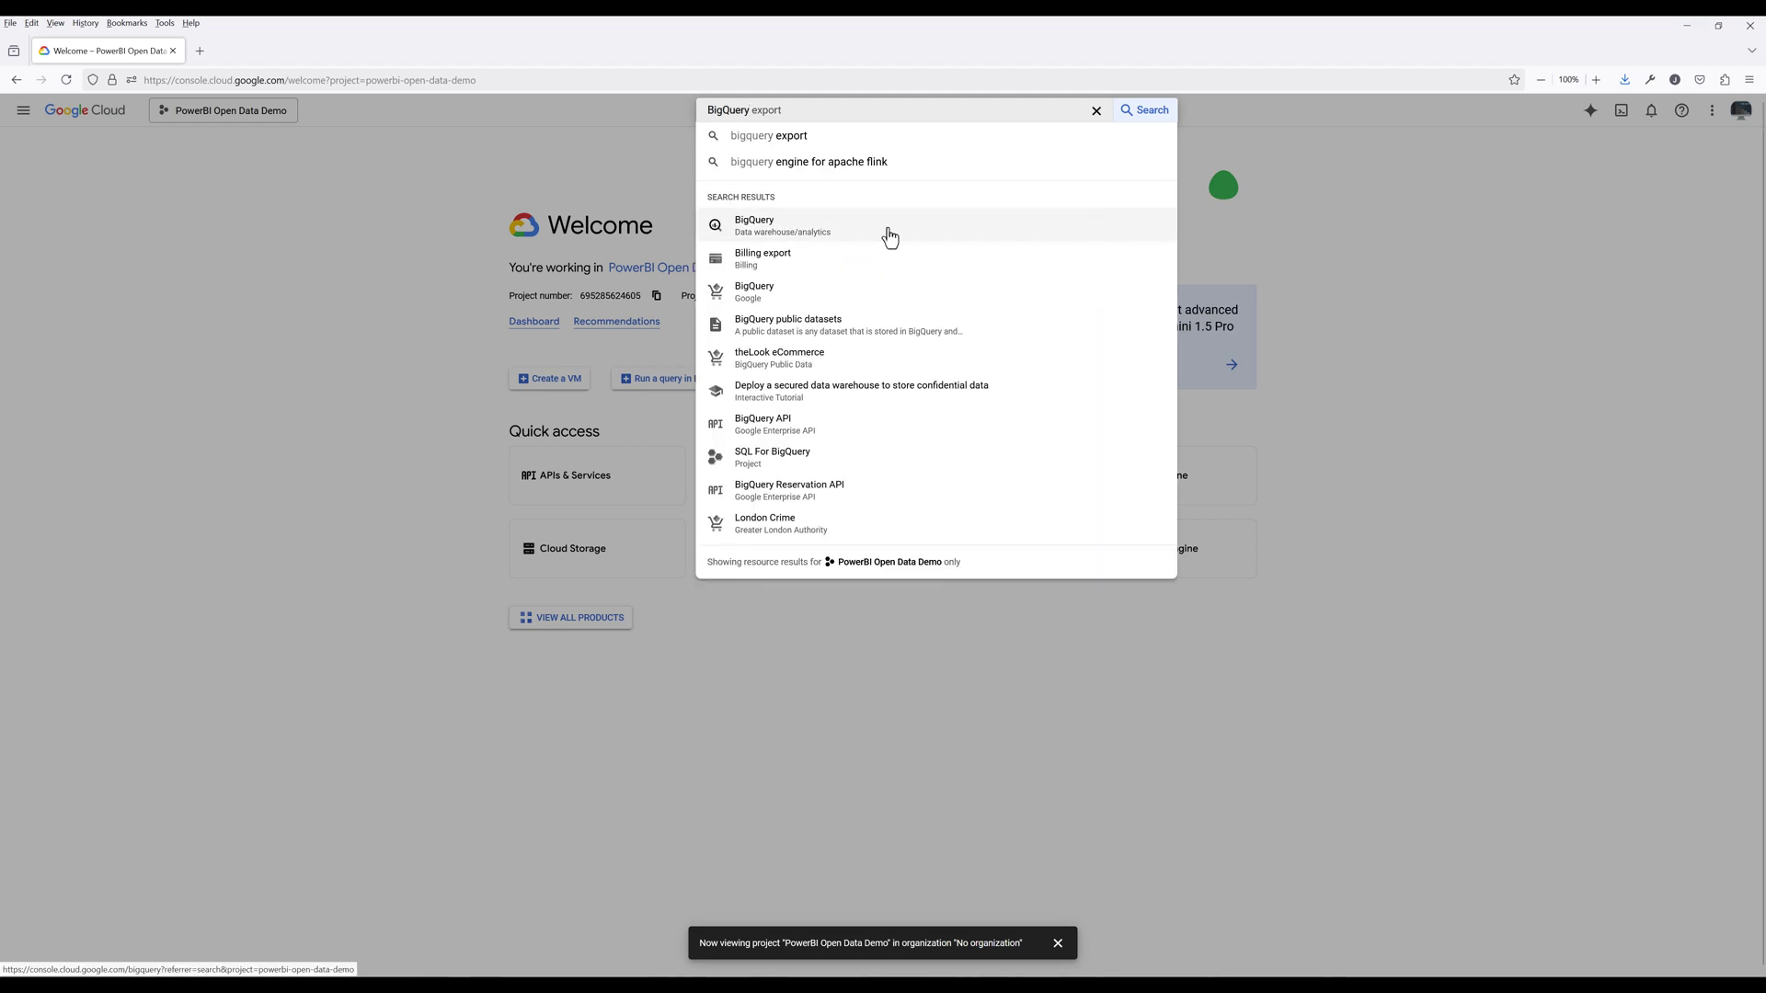
click(889, 237)
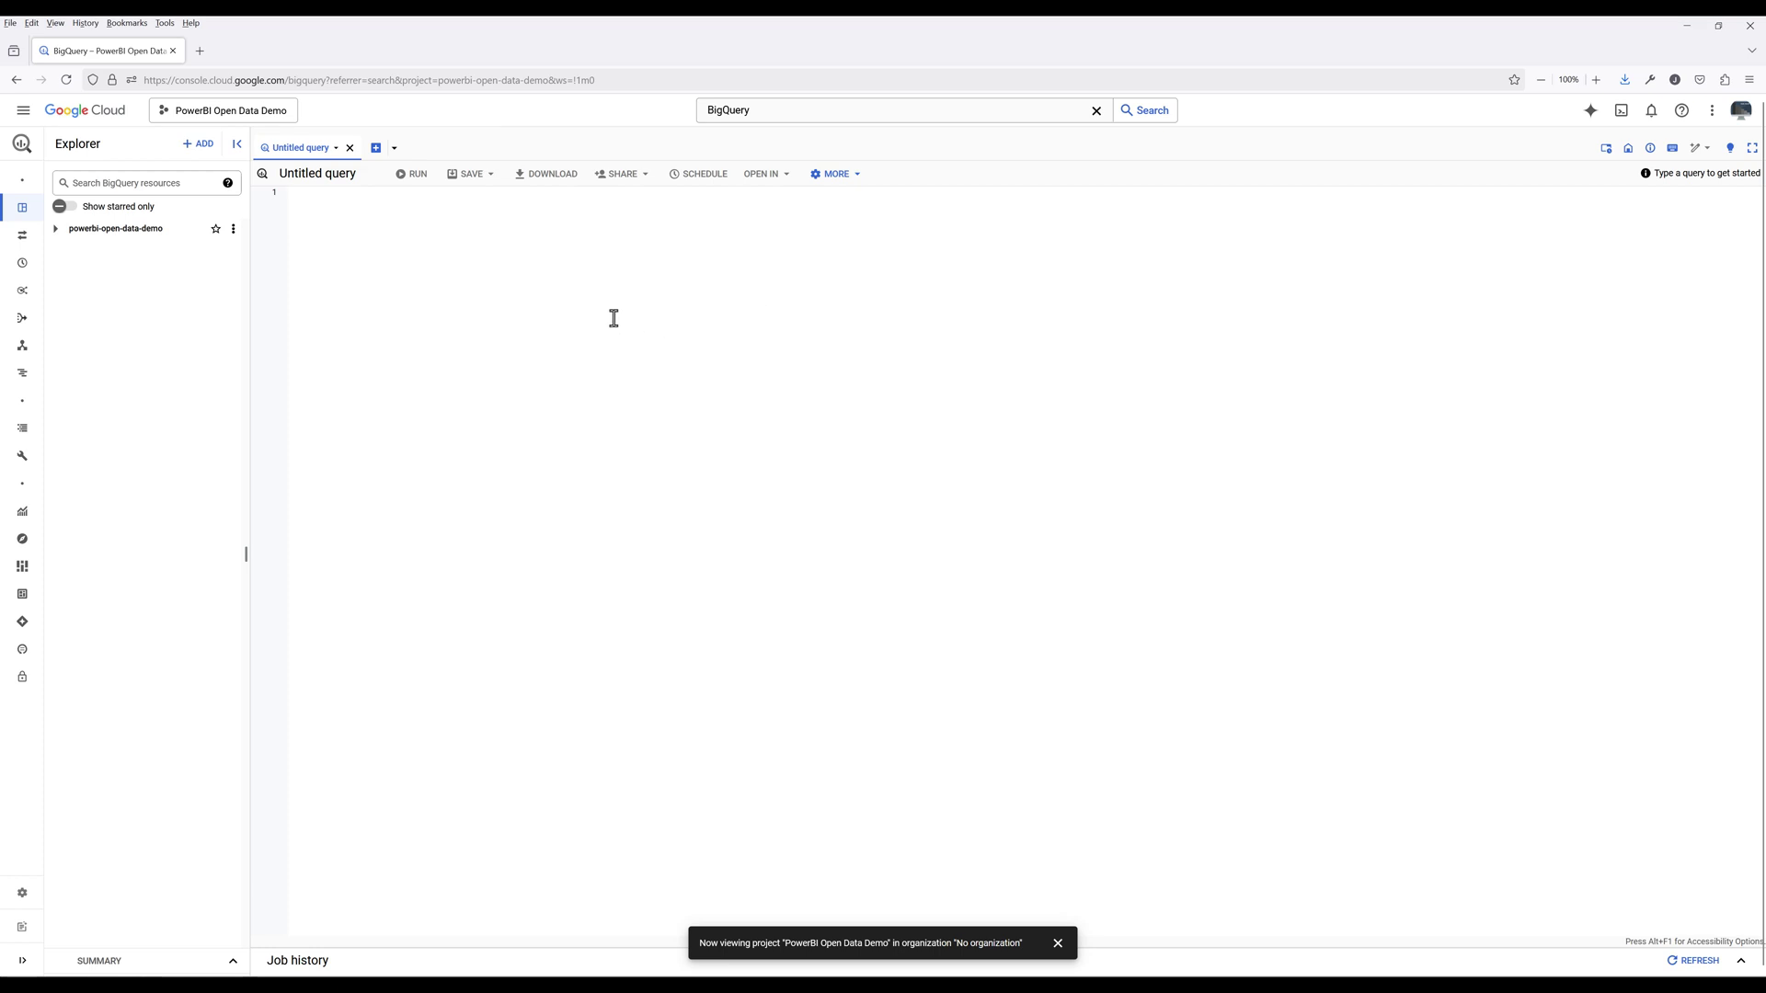
Star the project "bigquery-public-data" by name to add it to the BigQuery Explorer.
click(202, 147)
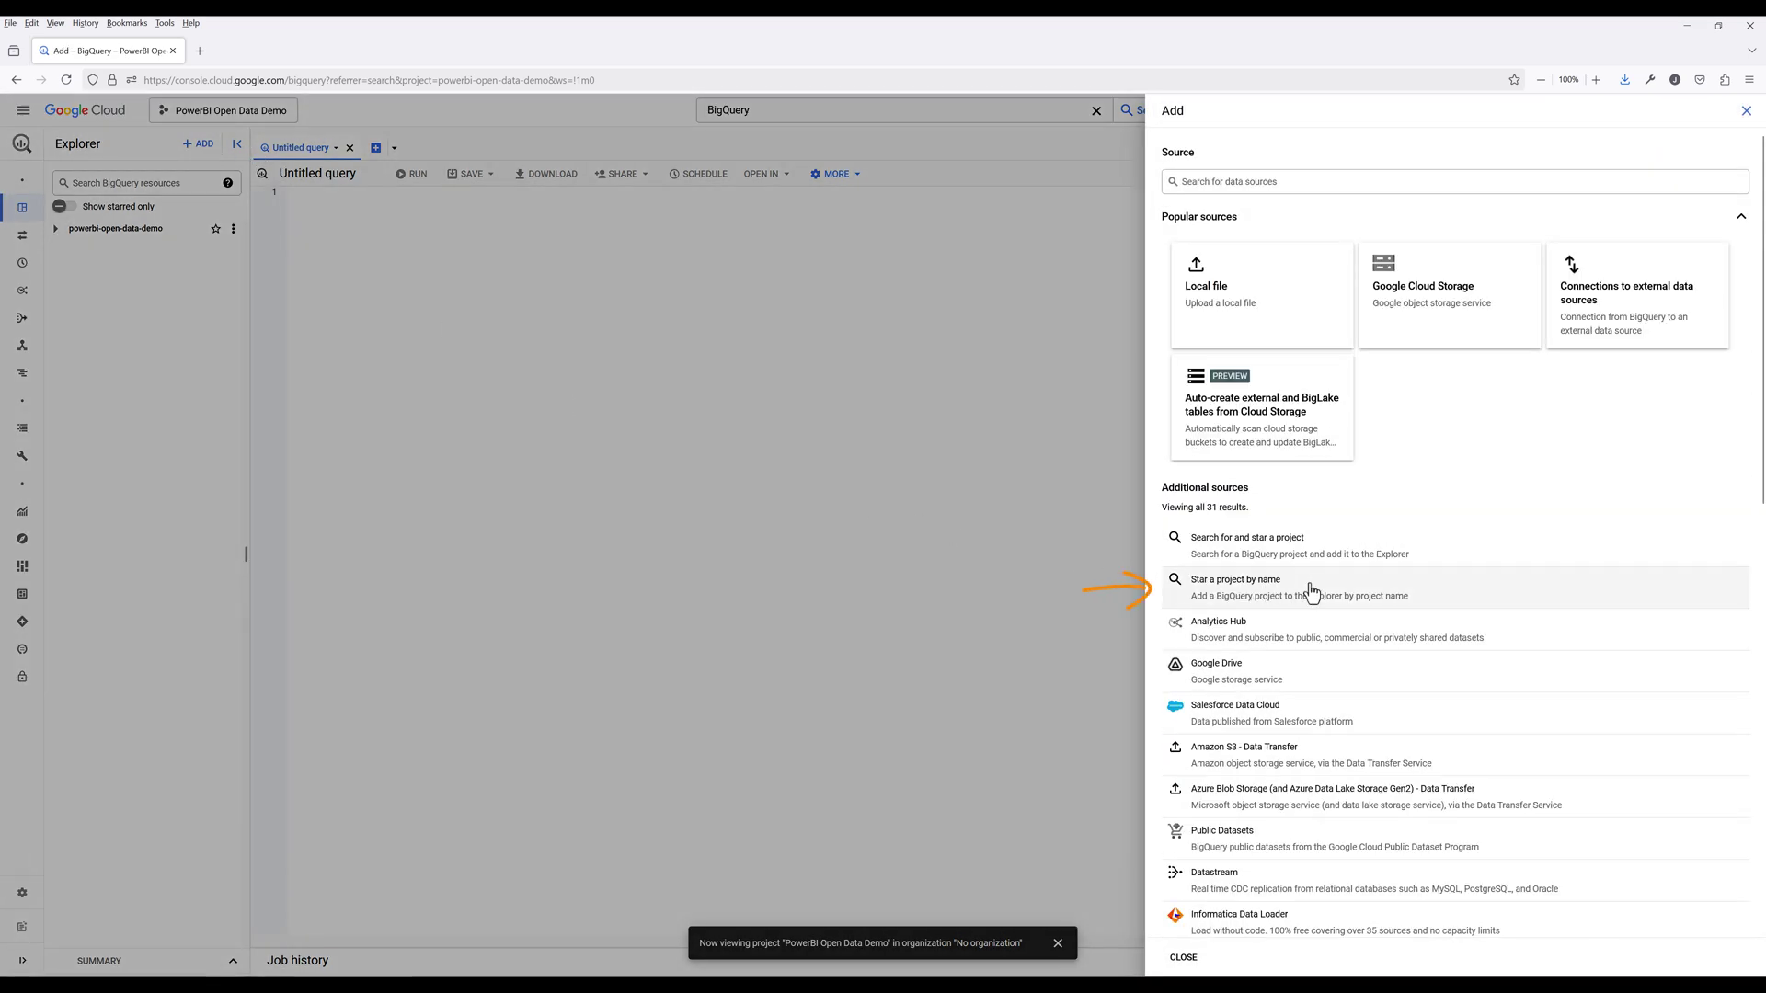
click(1379, 593)
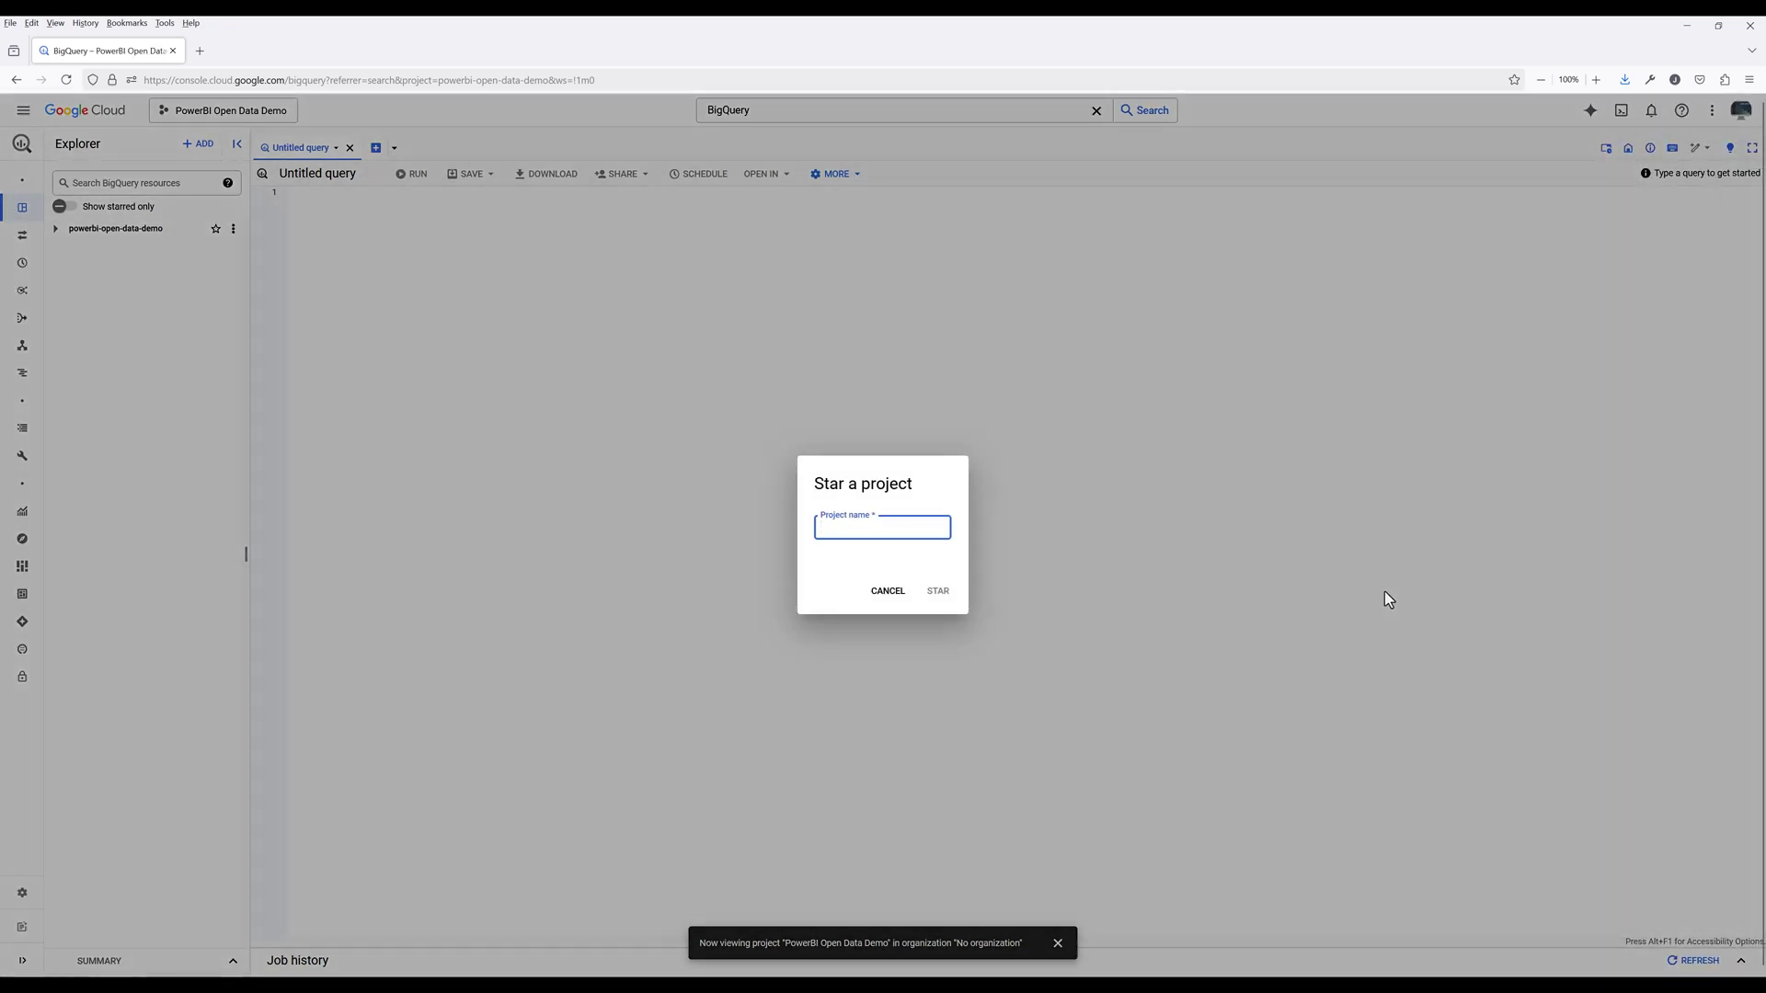
text(bigq)
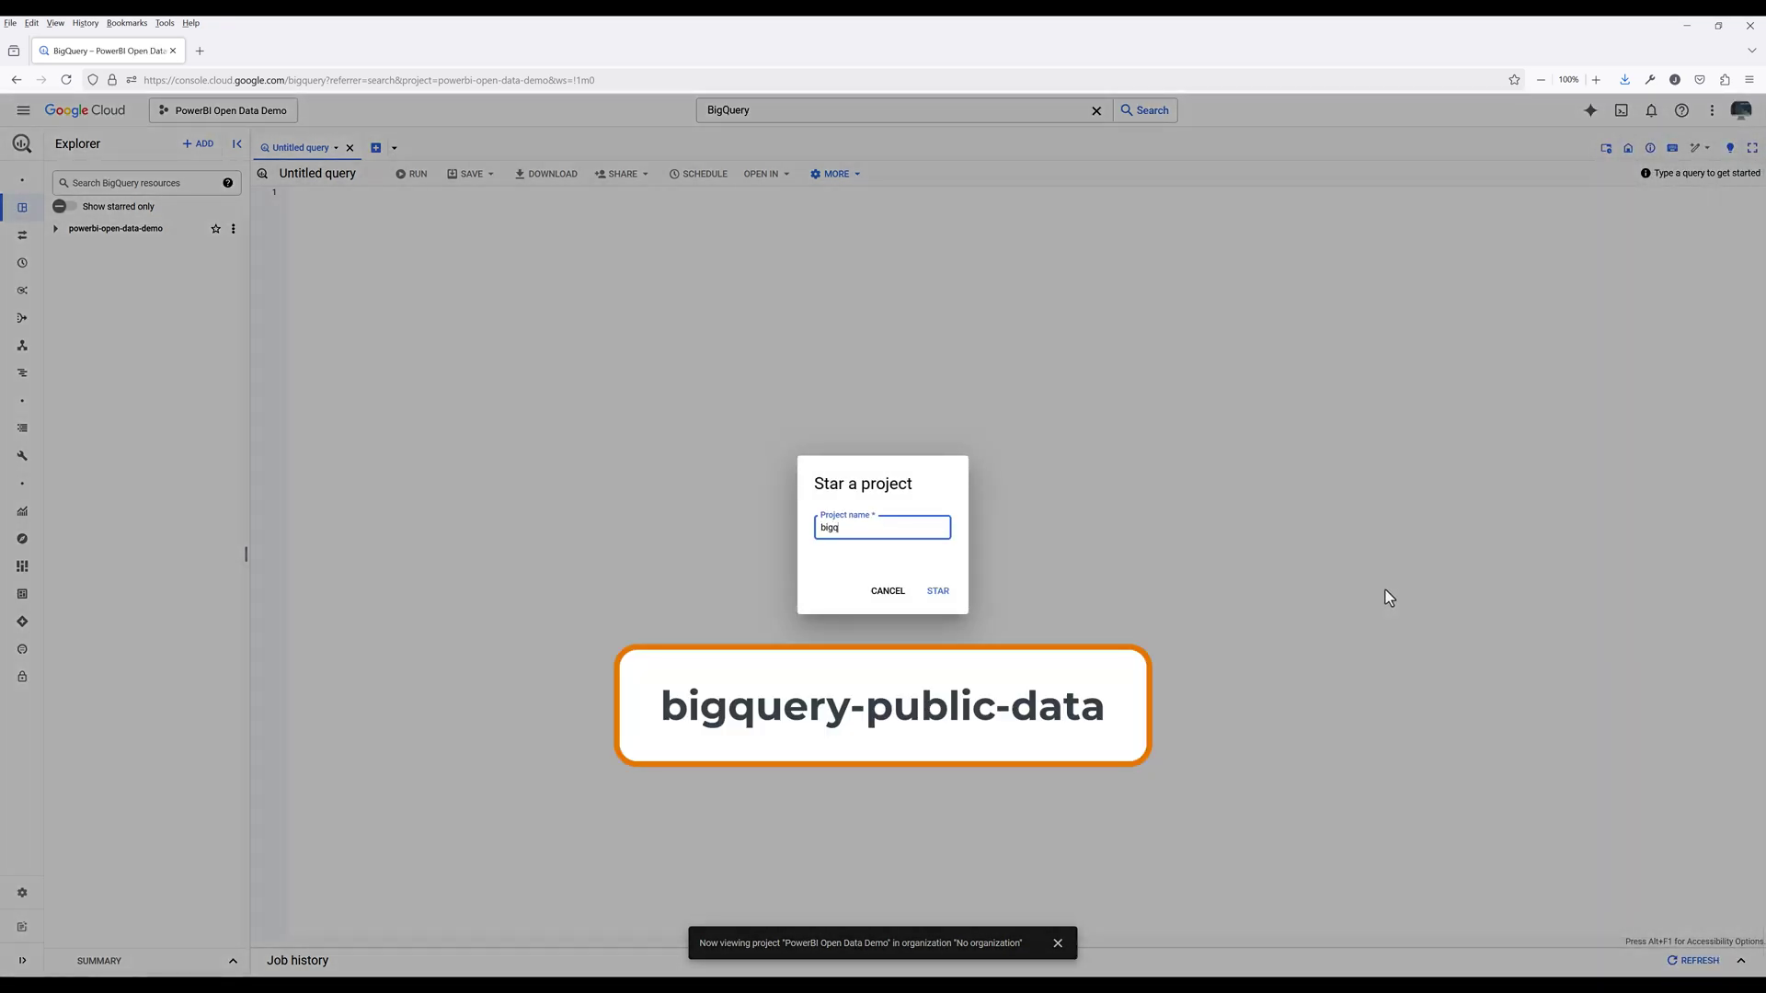
text(uery-public-data)
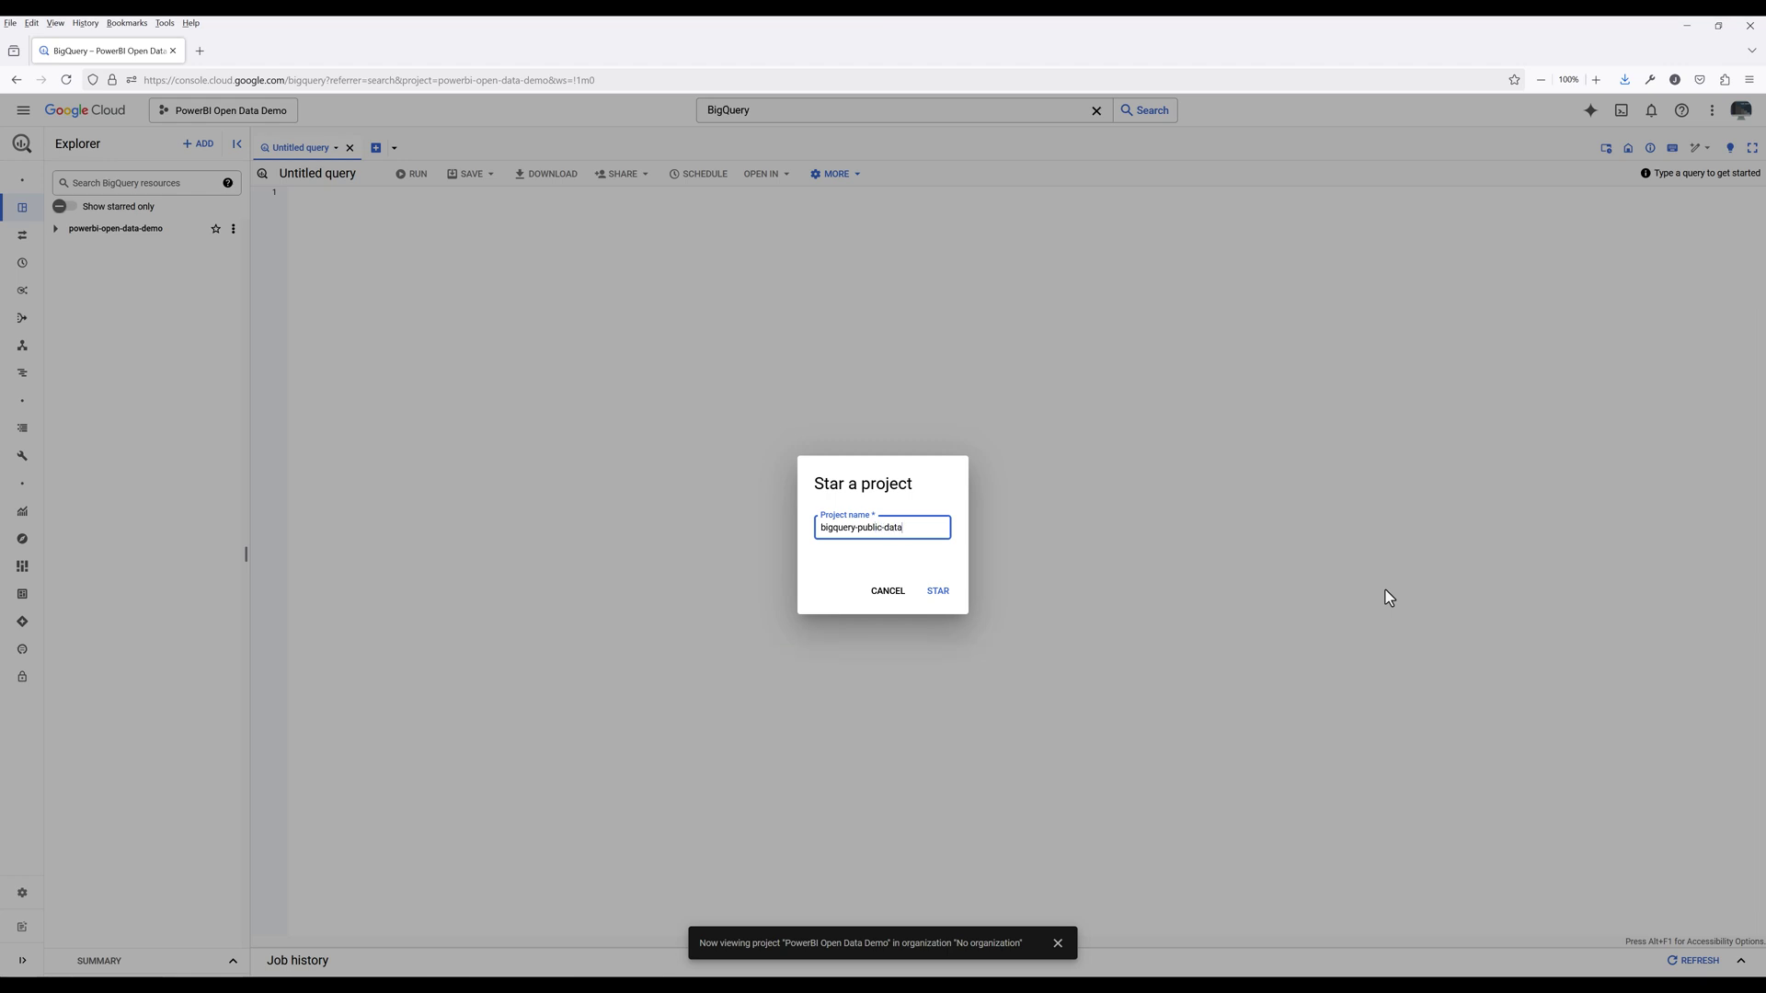
click(935, 594)
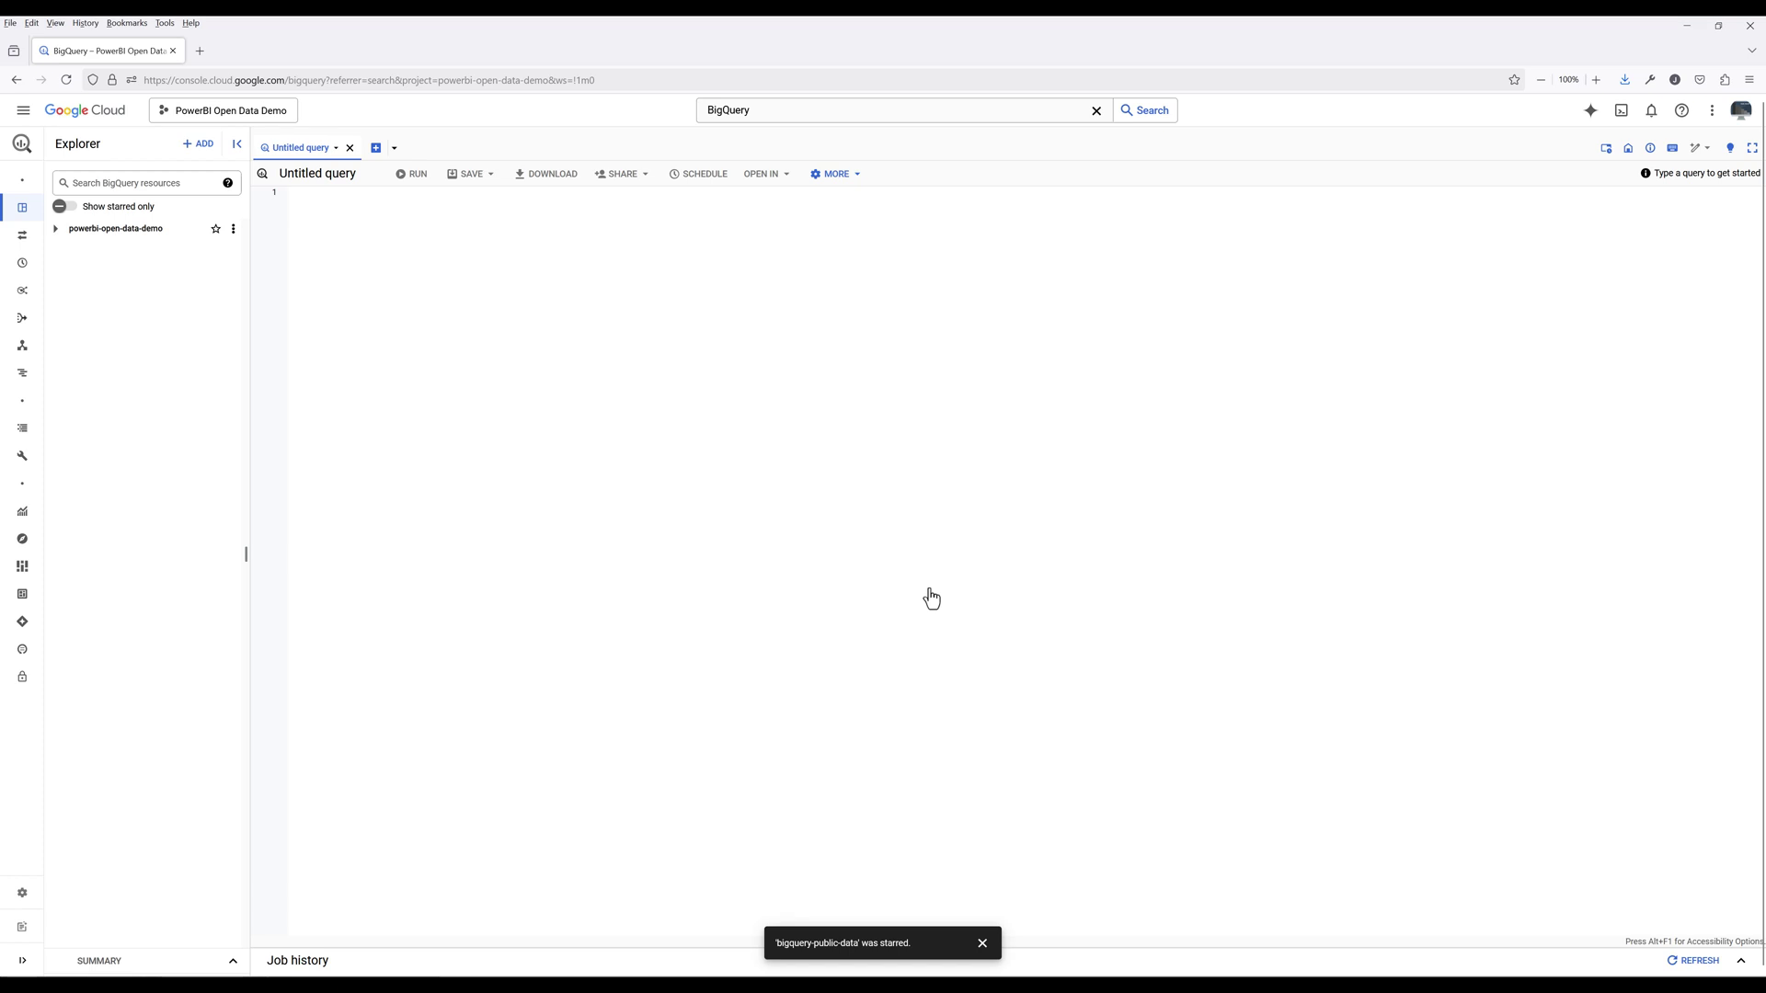
click(416, 238)
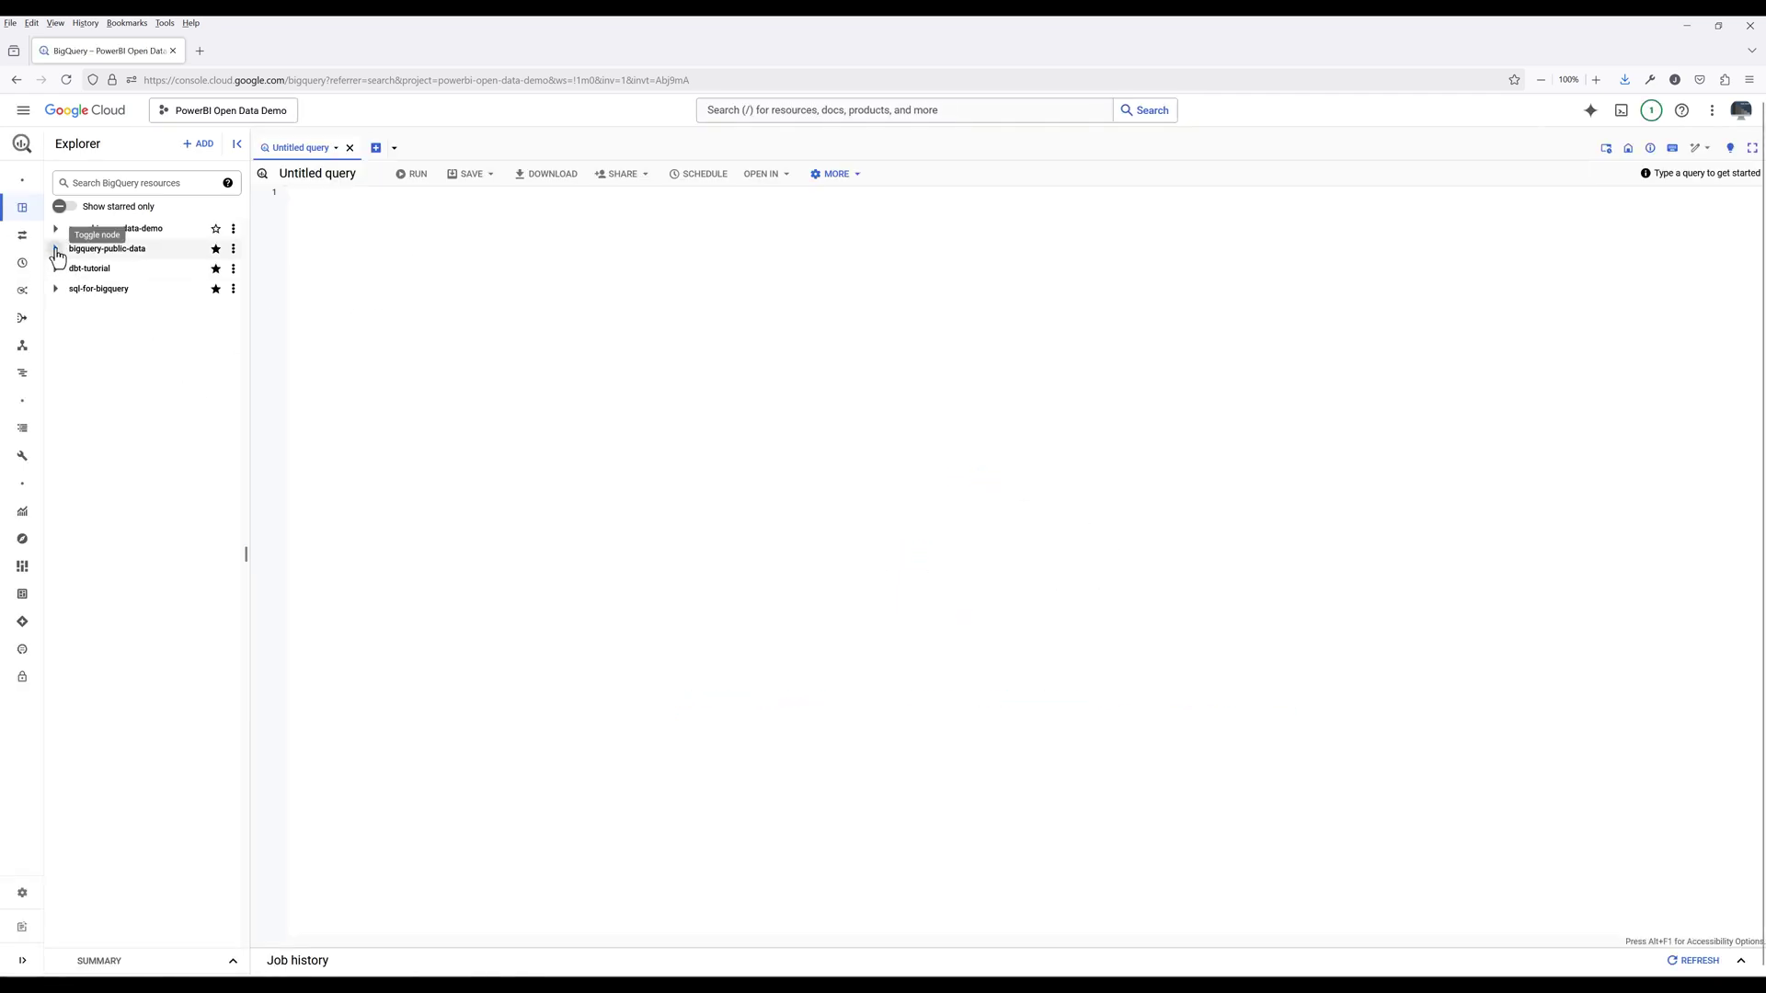
Expand bigquery-public-data and browse its datasets, including the tables in austin_311, austin_bikeshare and austin_crime.
click(55, 250)
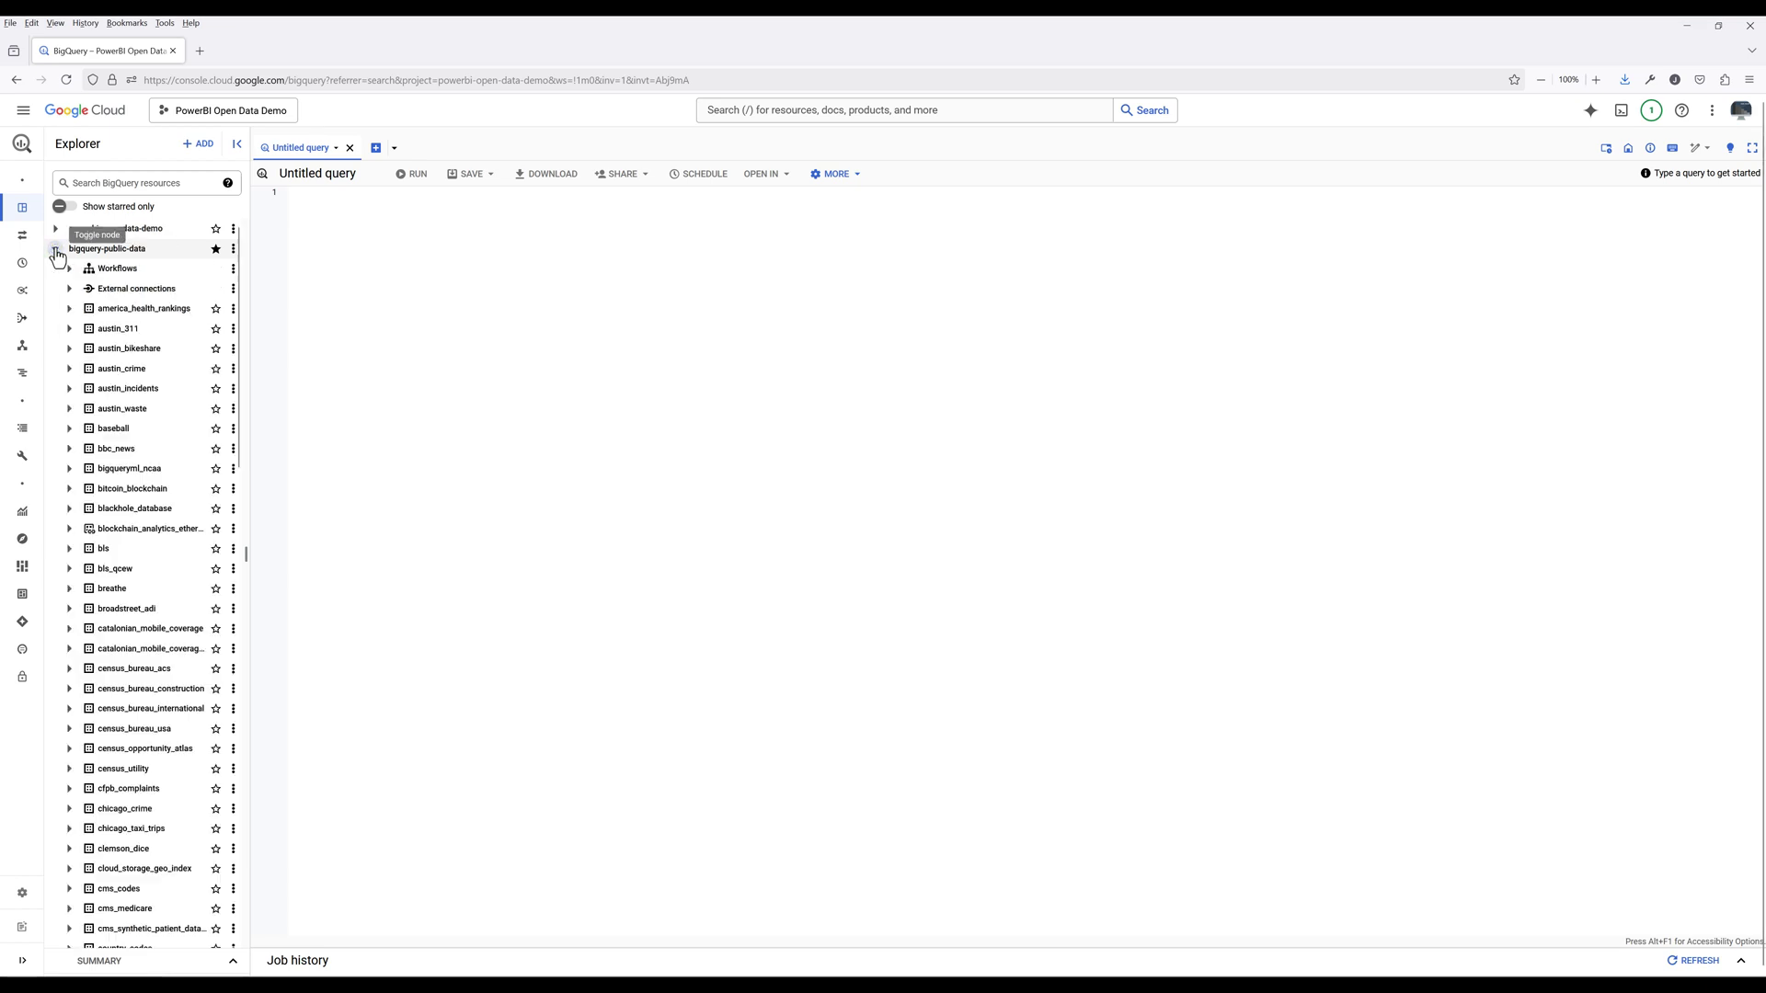
mouse_move(237, 302)
mouse_down()
mouse_move(226, 414)
mouse_move(228, 295)
mouse_up()
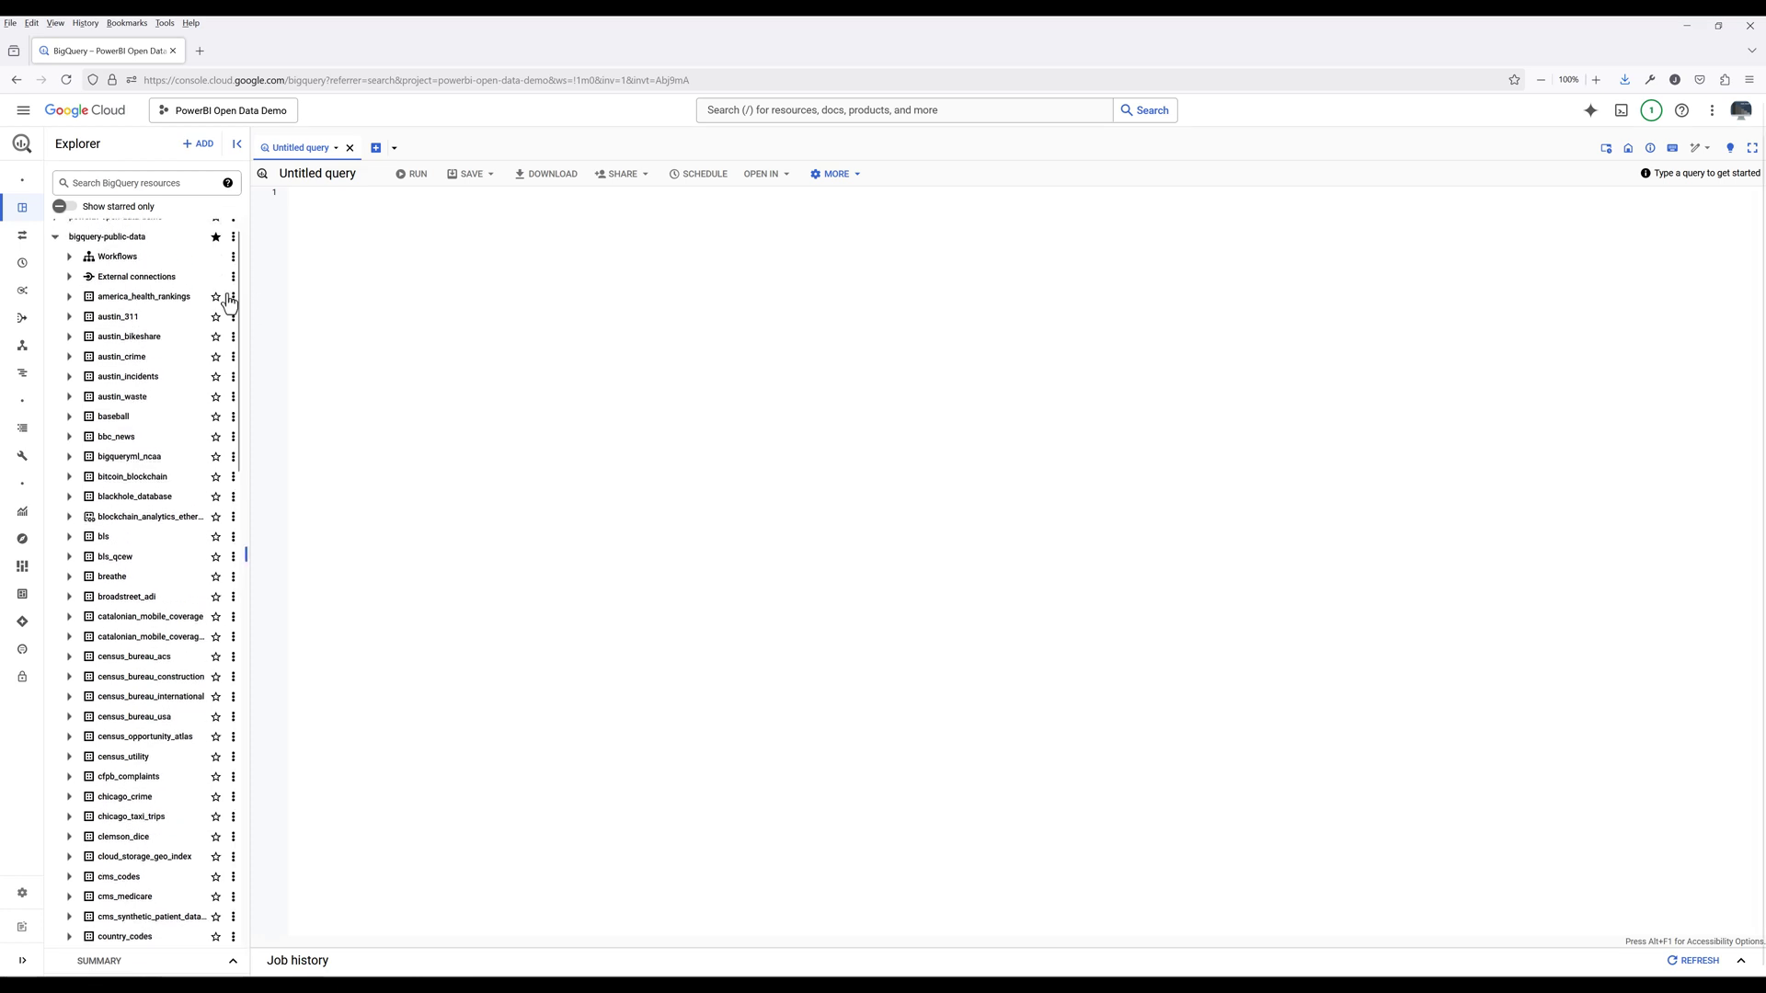
click(69, 317)
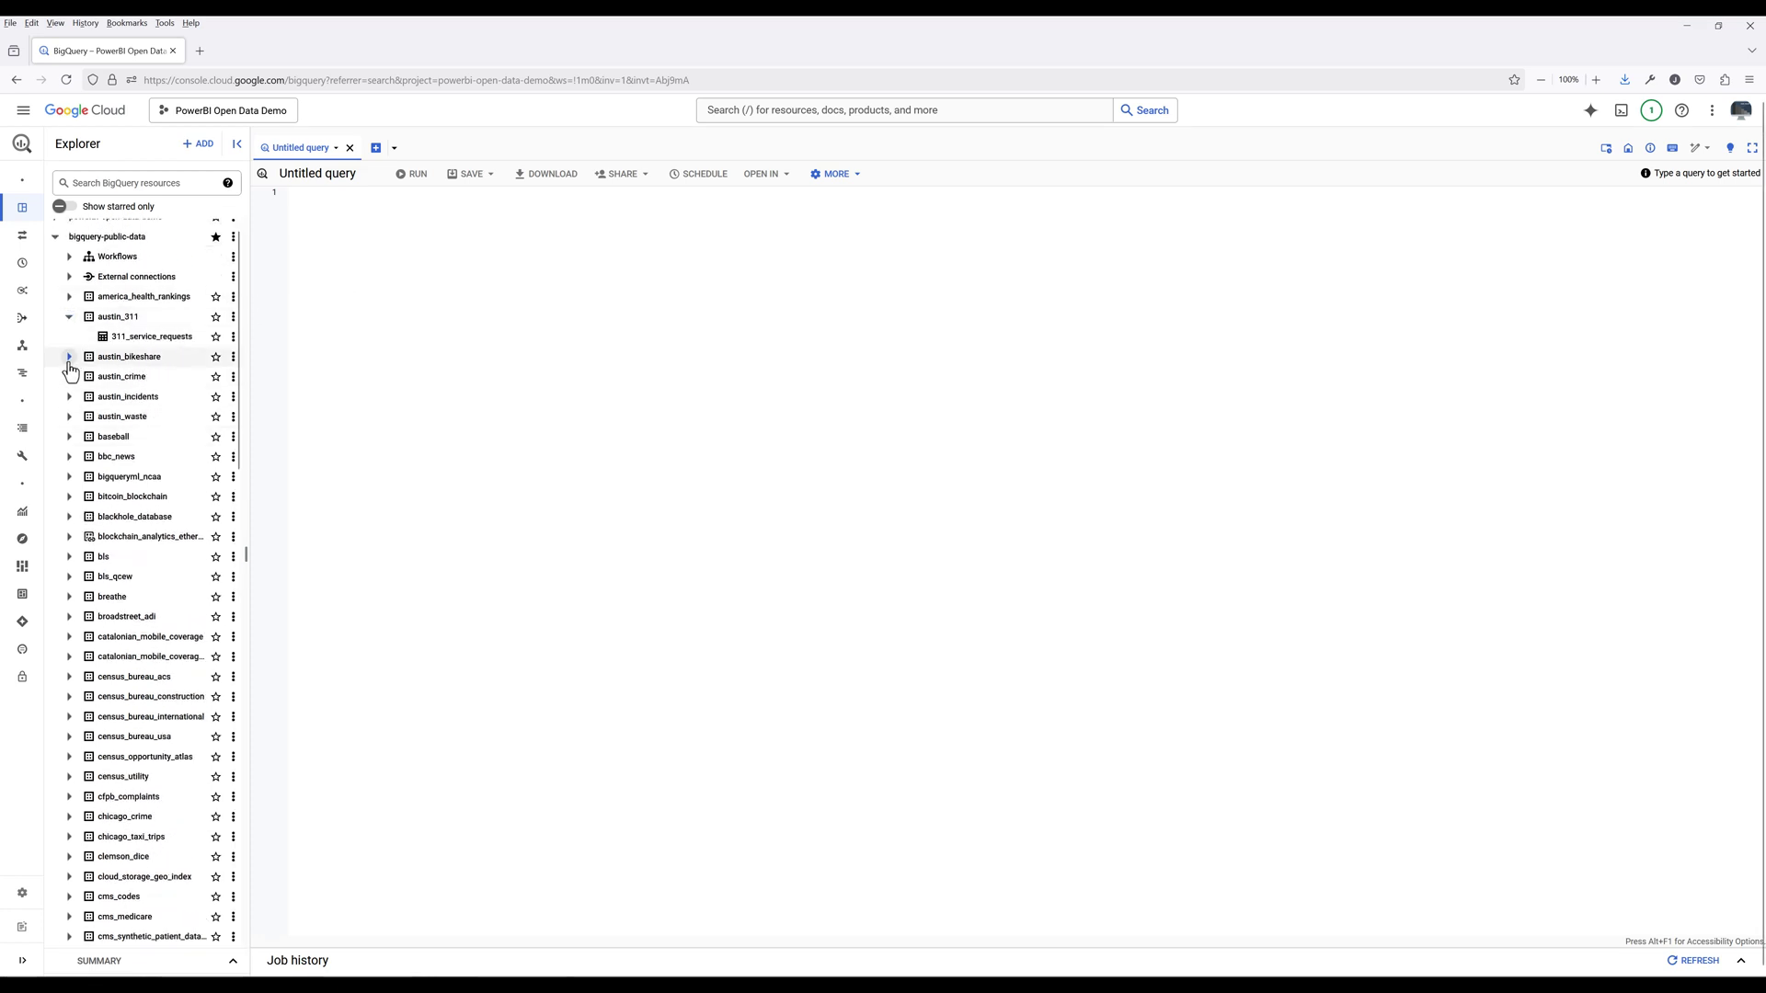
click(69, 357)
click(69, 416)
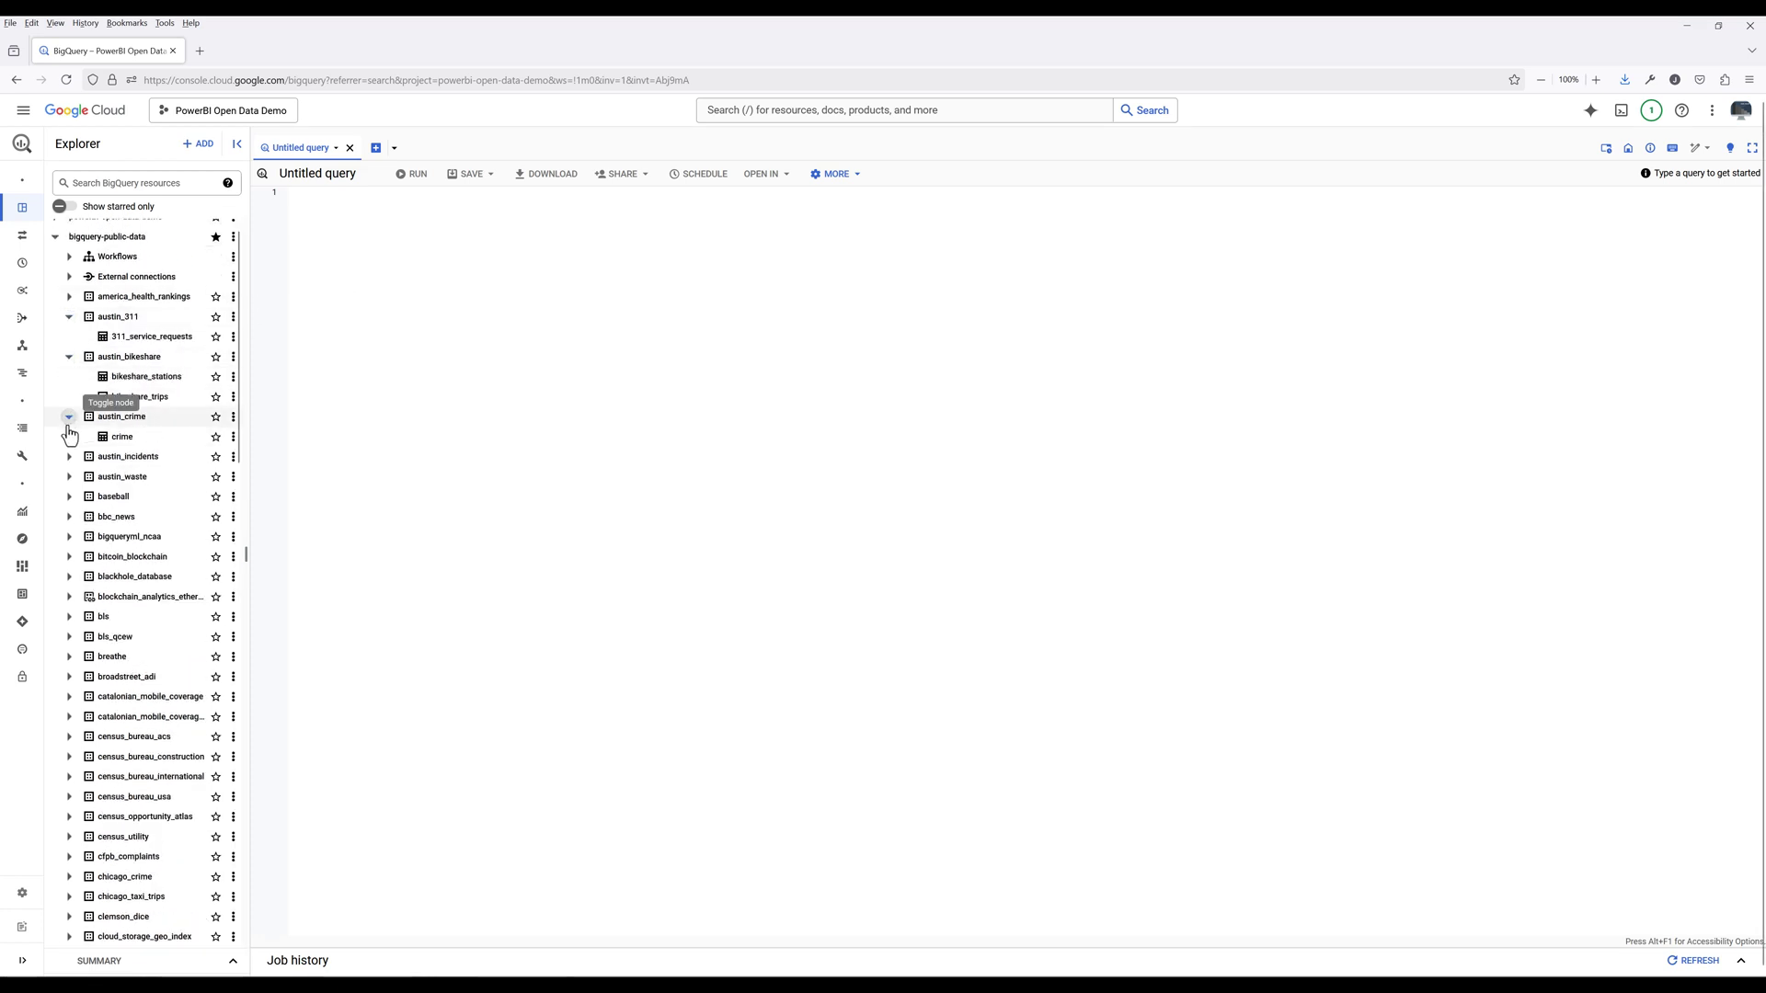
click(69, 616)
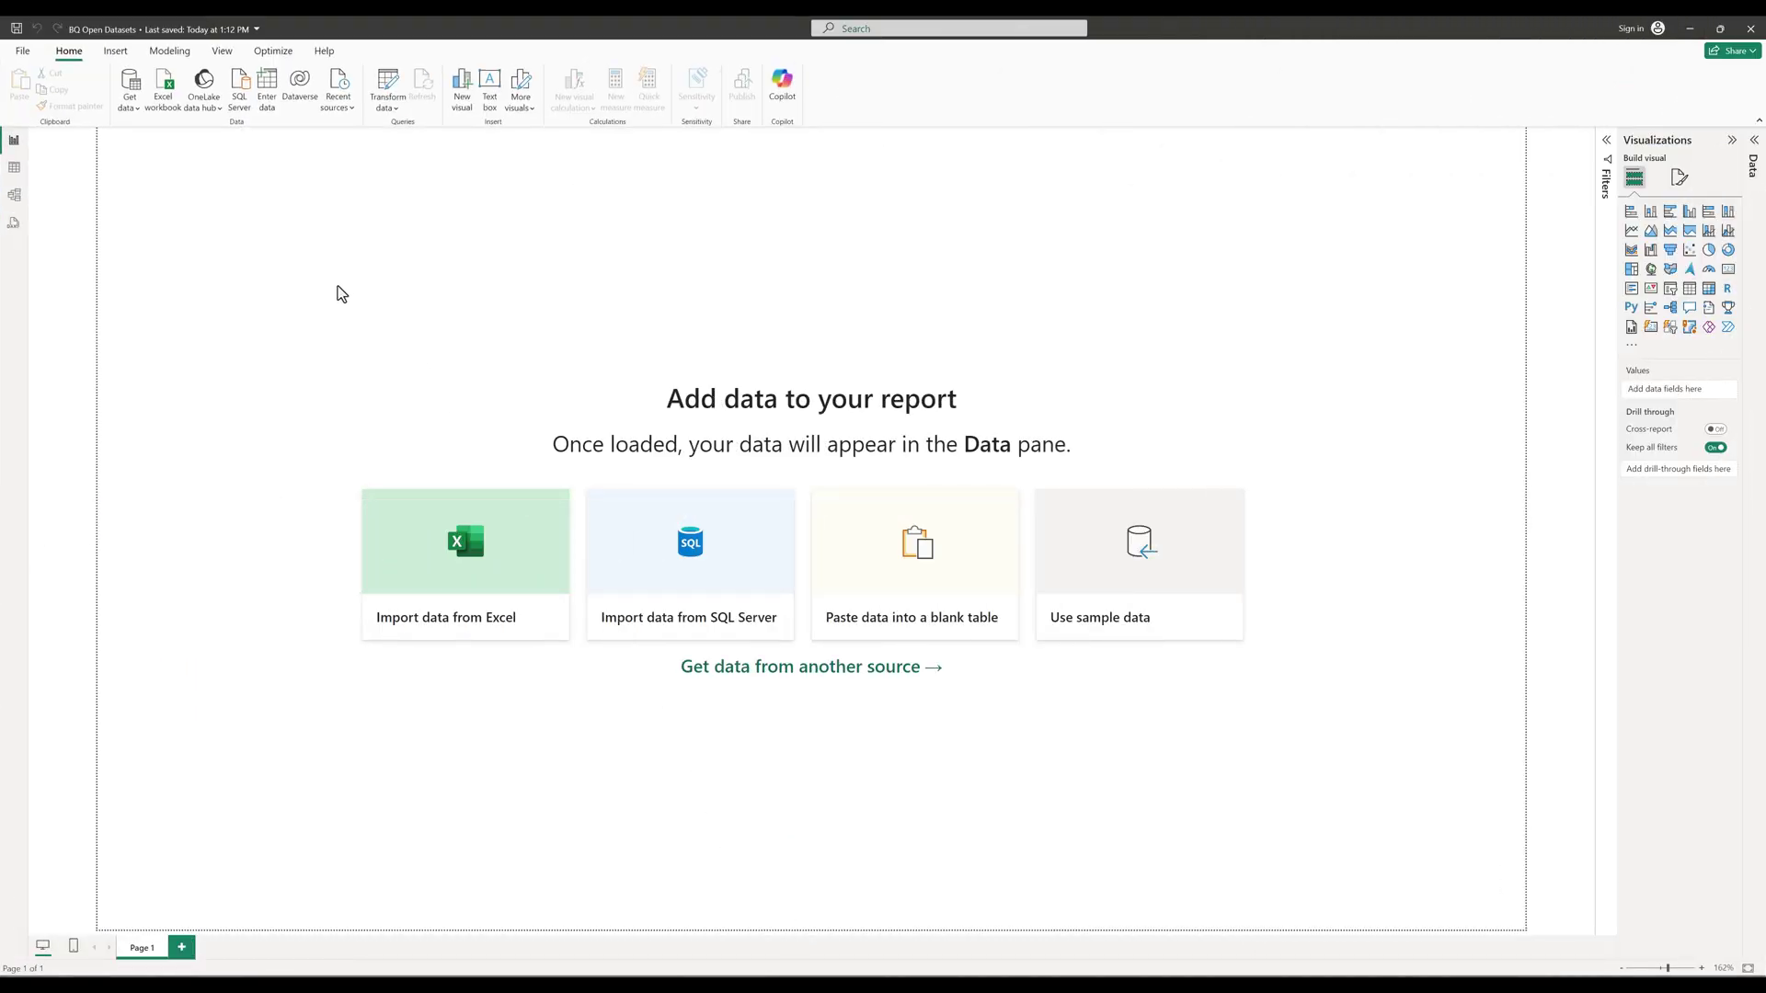
In Power BI Desktop, search the available data sources for "BigQuery" and start a connection with the Google BigQuery connector.
click(130, 103)
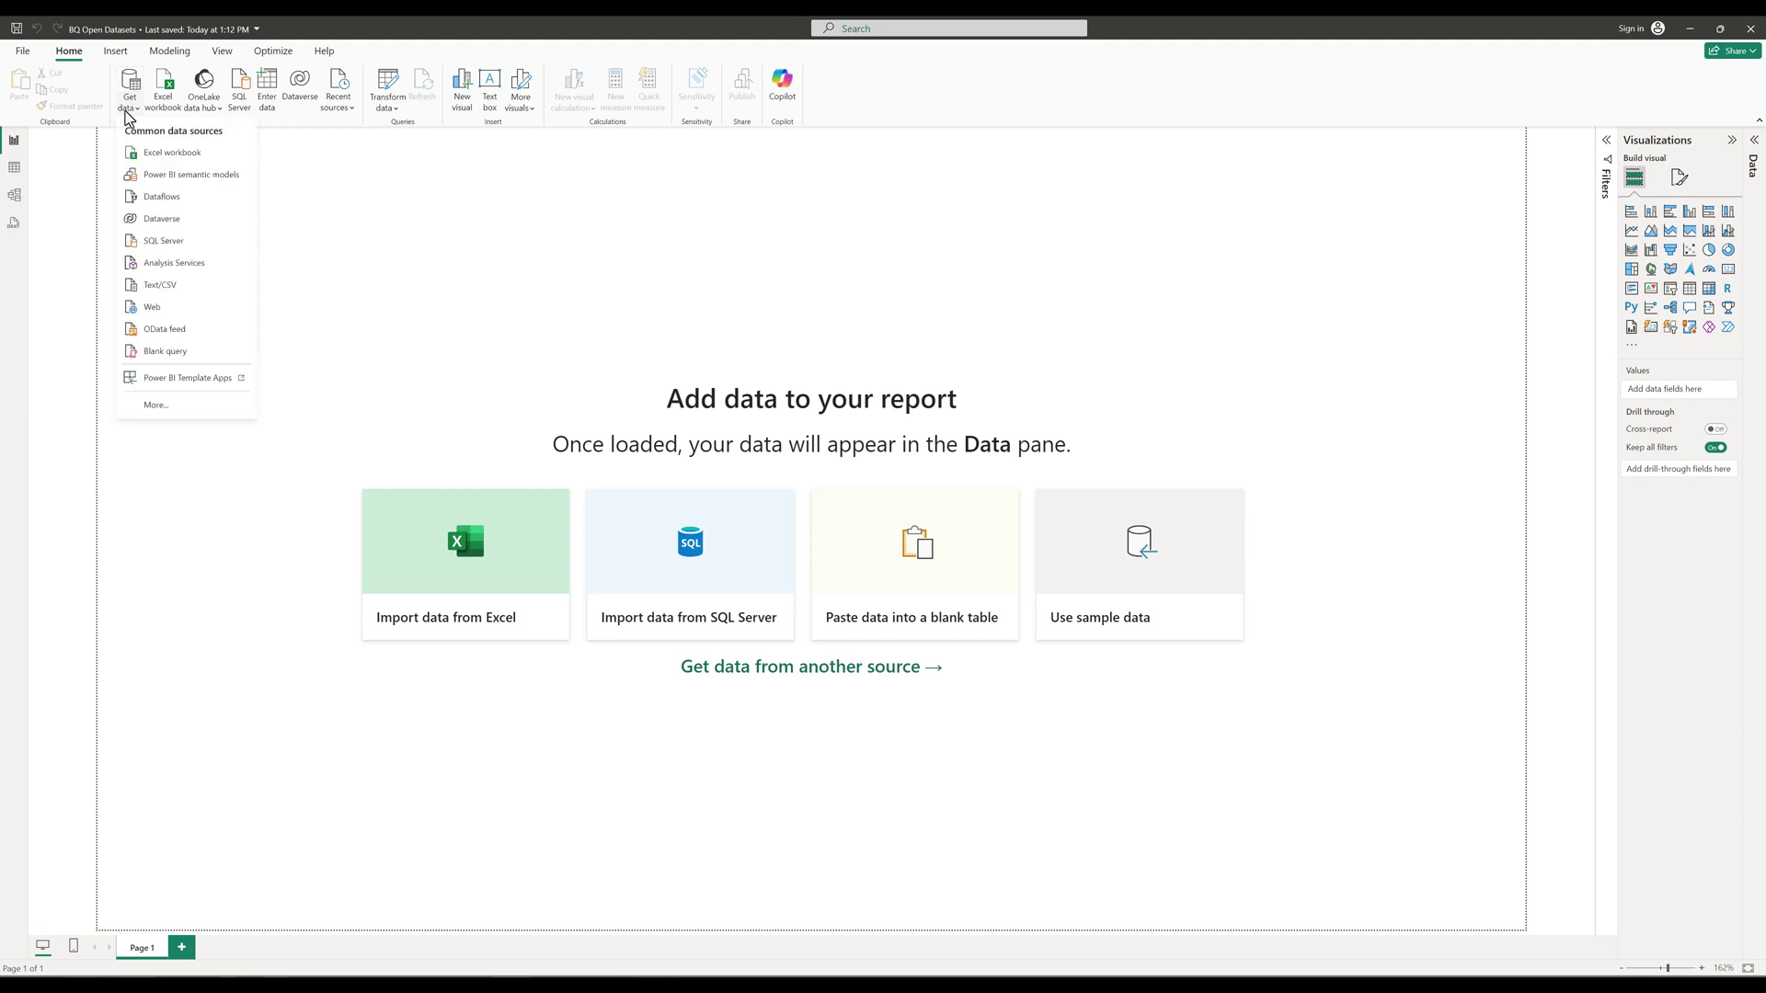
click(207, 405)
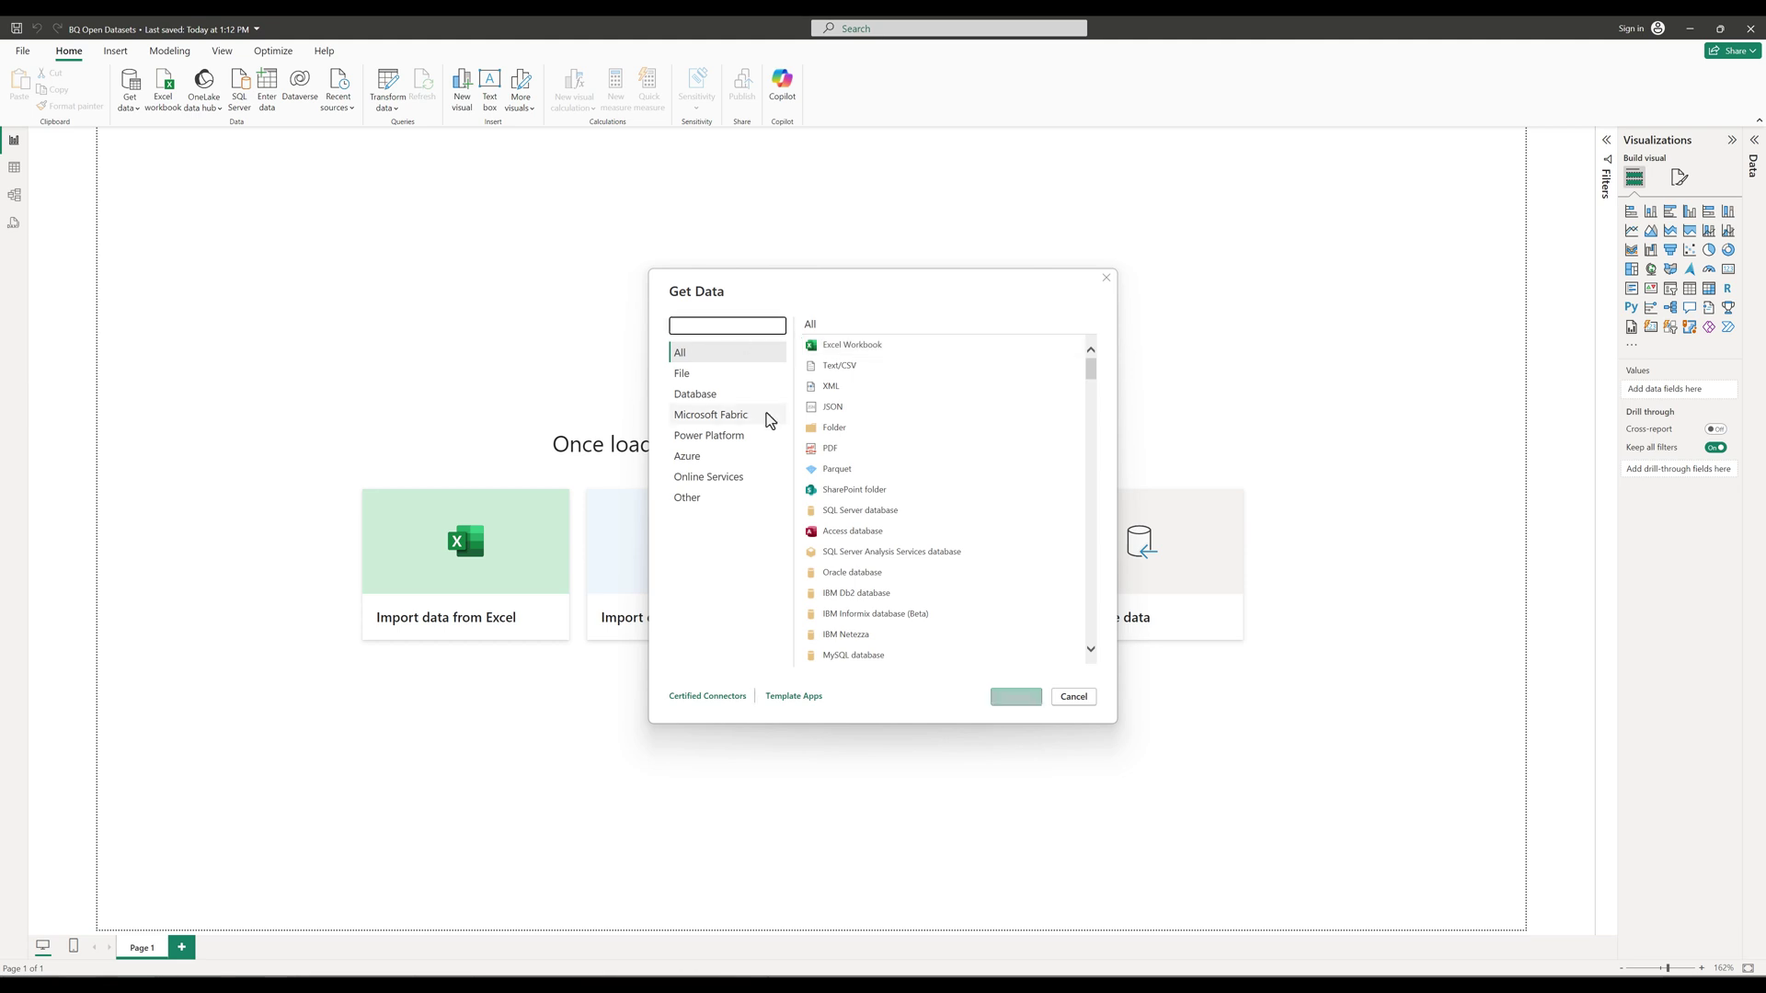
text(BigQuery)
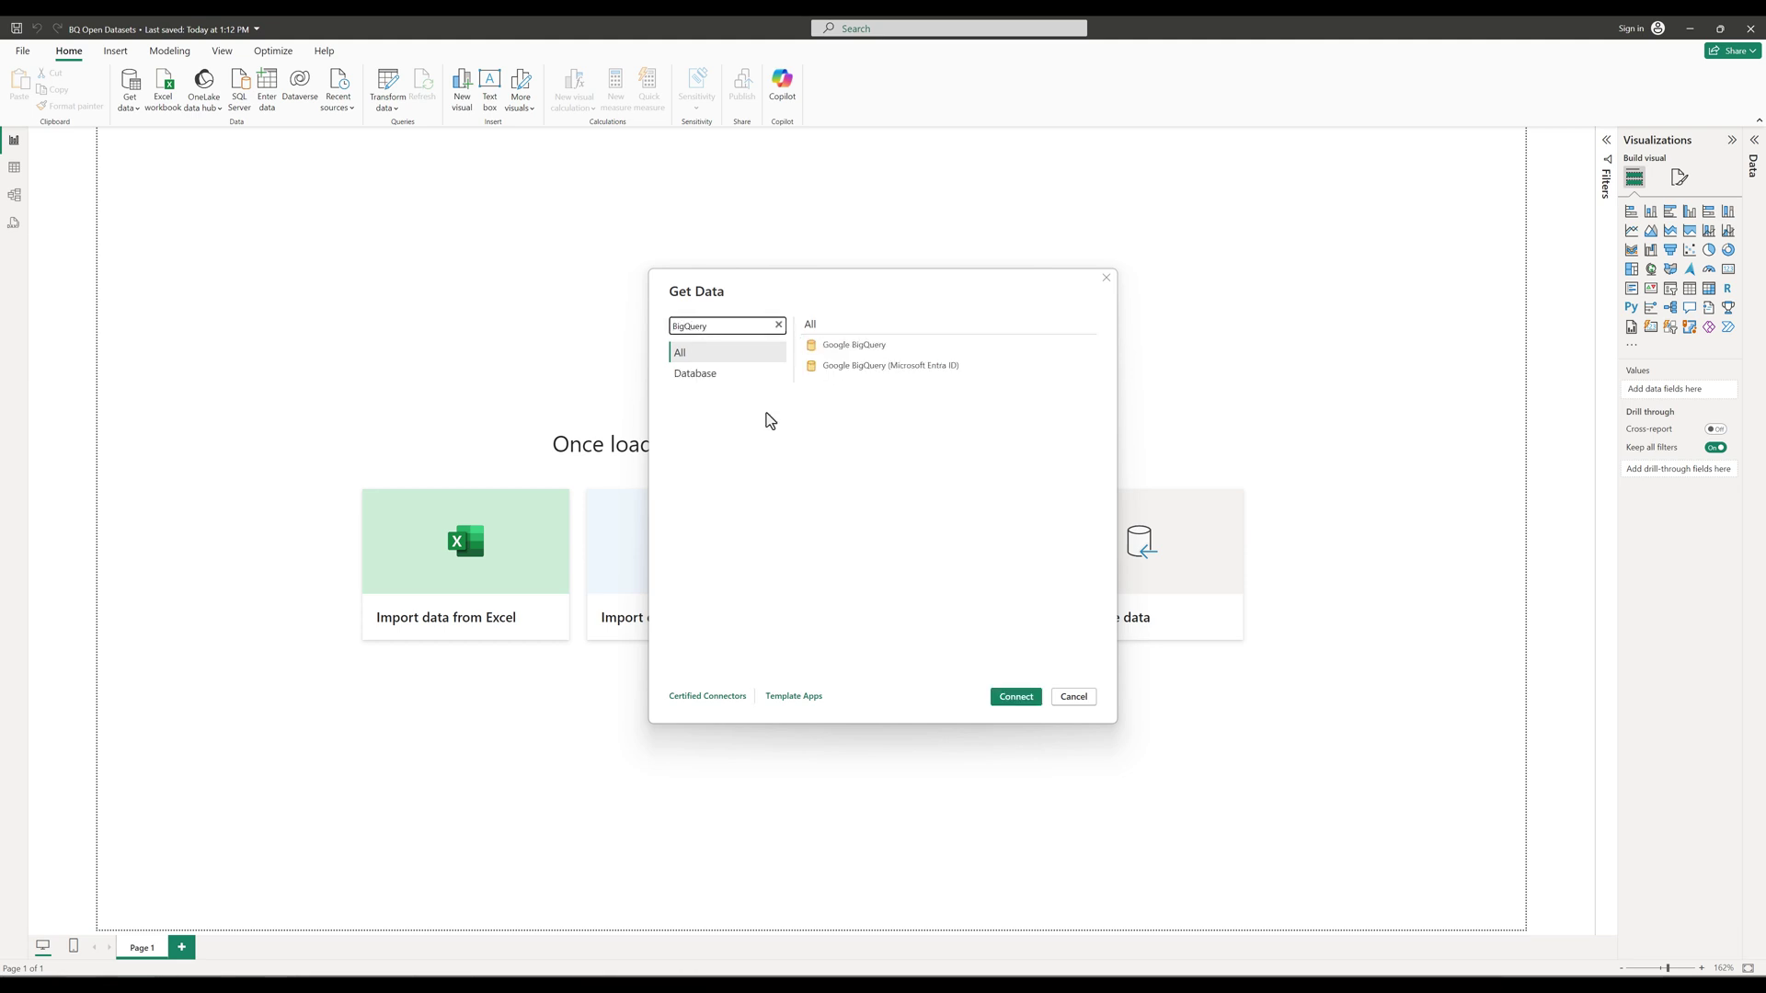
click(884, 345)
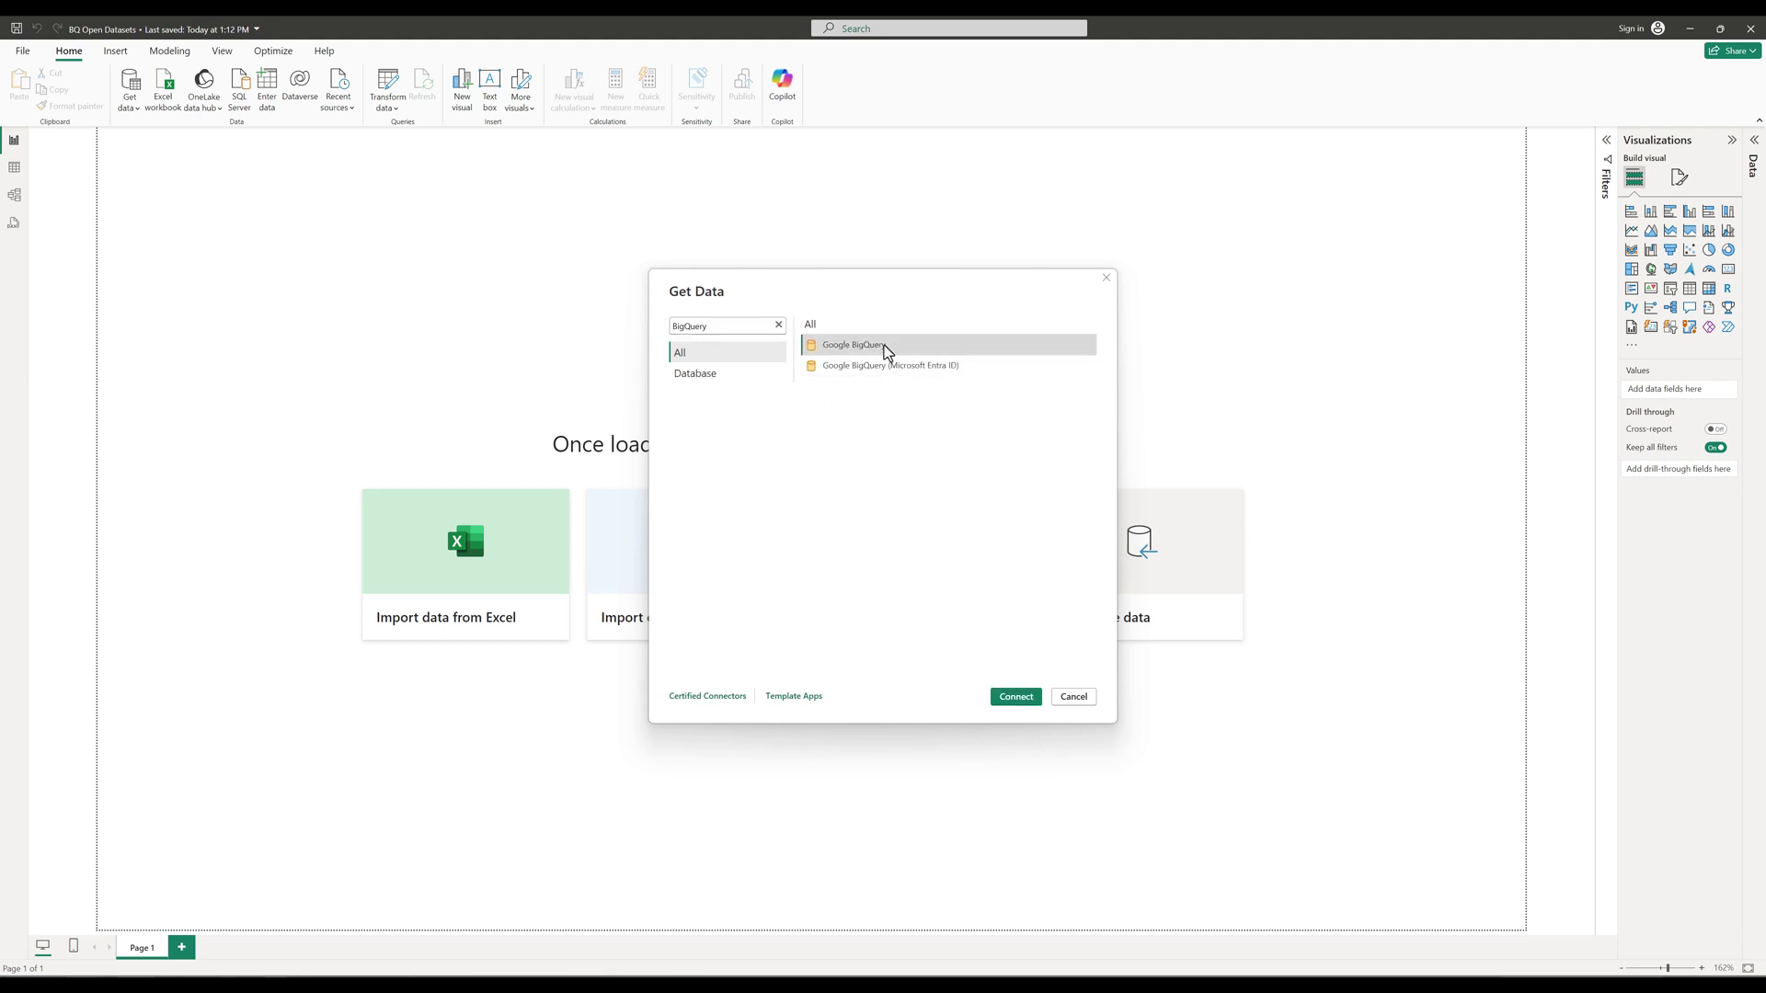
click(1029, 702)
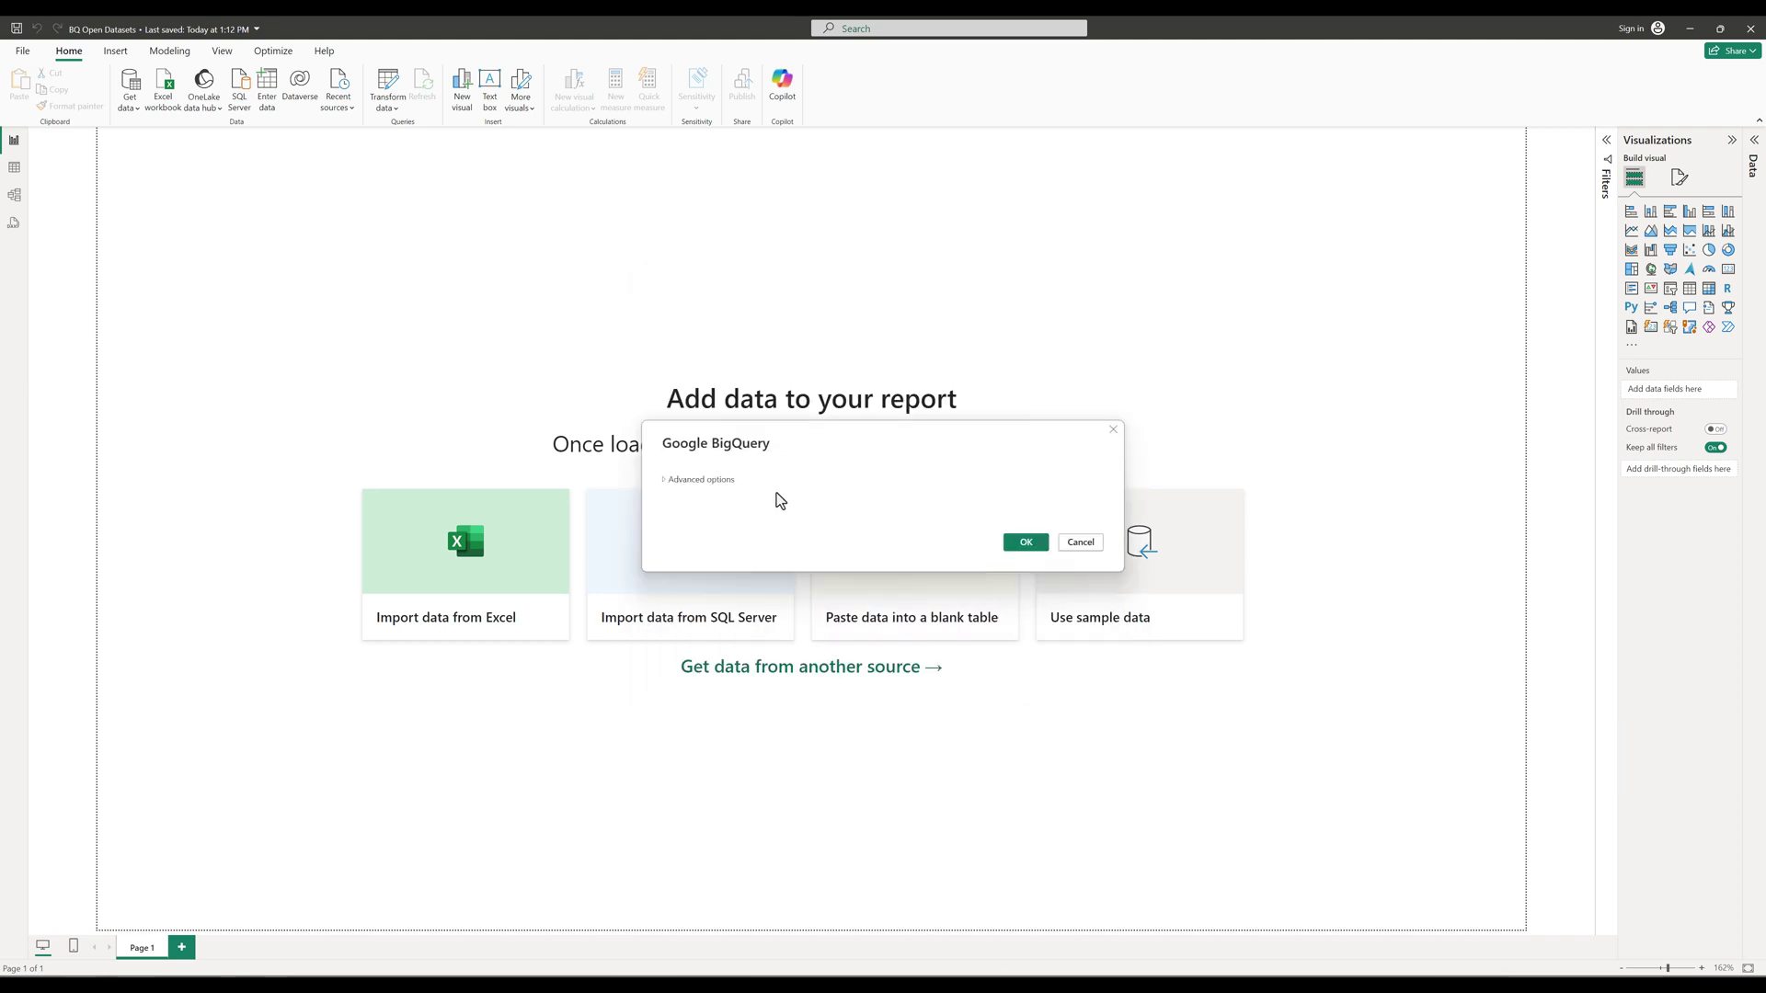
Review the advanced options of the Google BigQuery connection, leave them empty and confirm the connection.
click(680, 480)
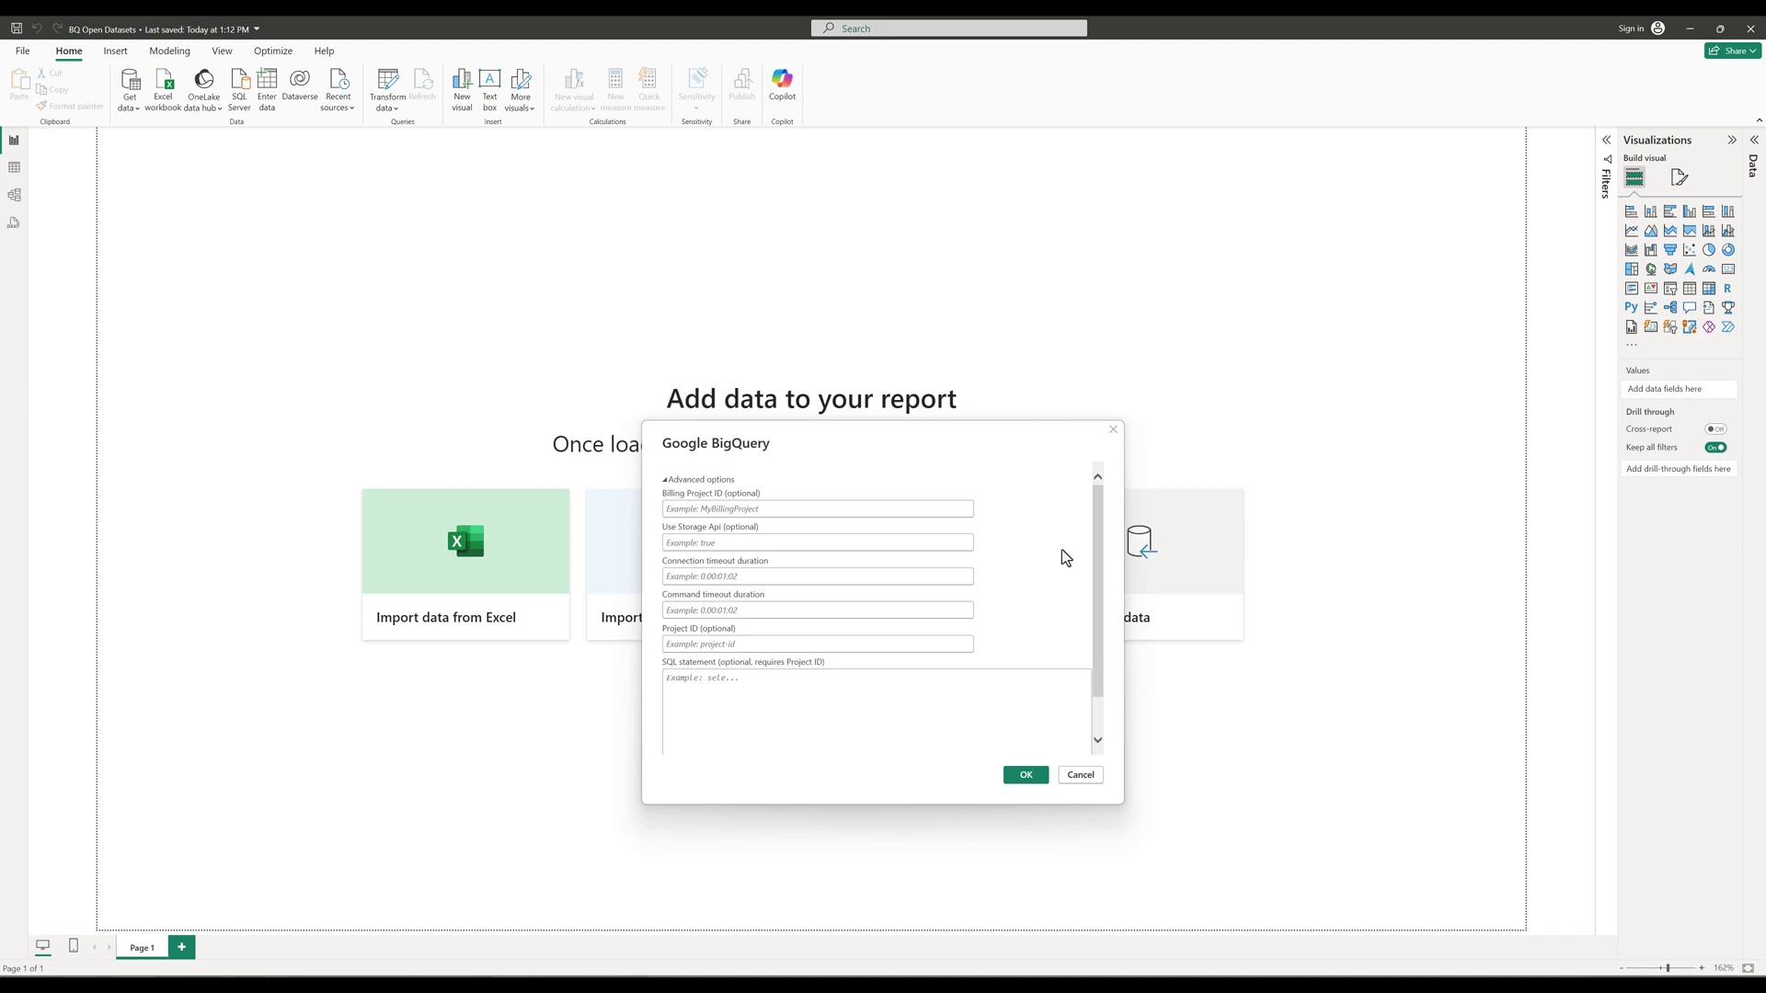
drag(1098, 550, 1094, 624)
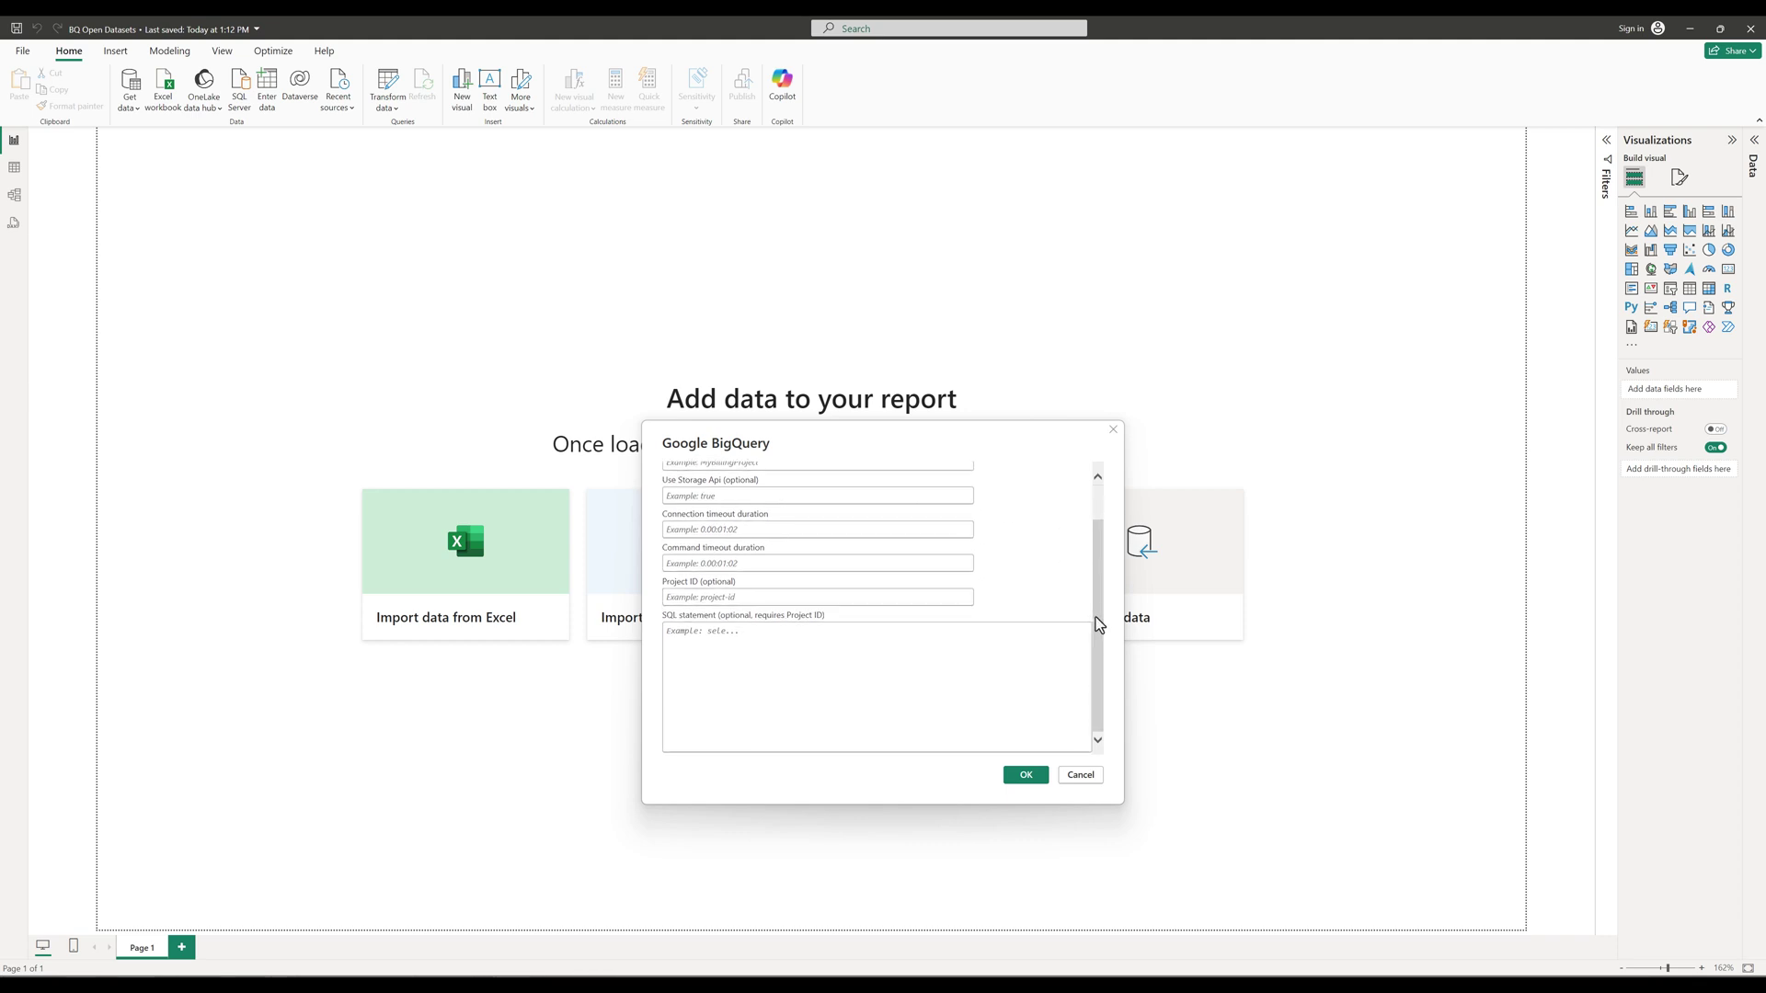
scroll(1101, 614, up, 5)
click(680, 485)
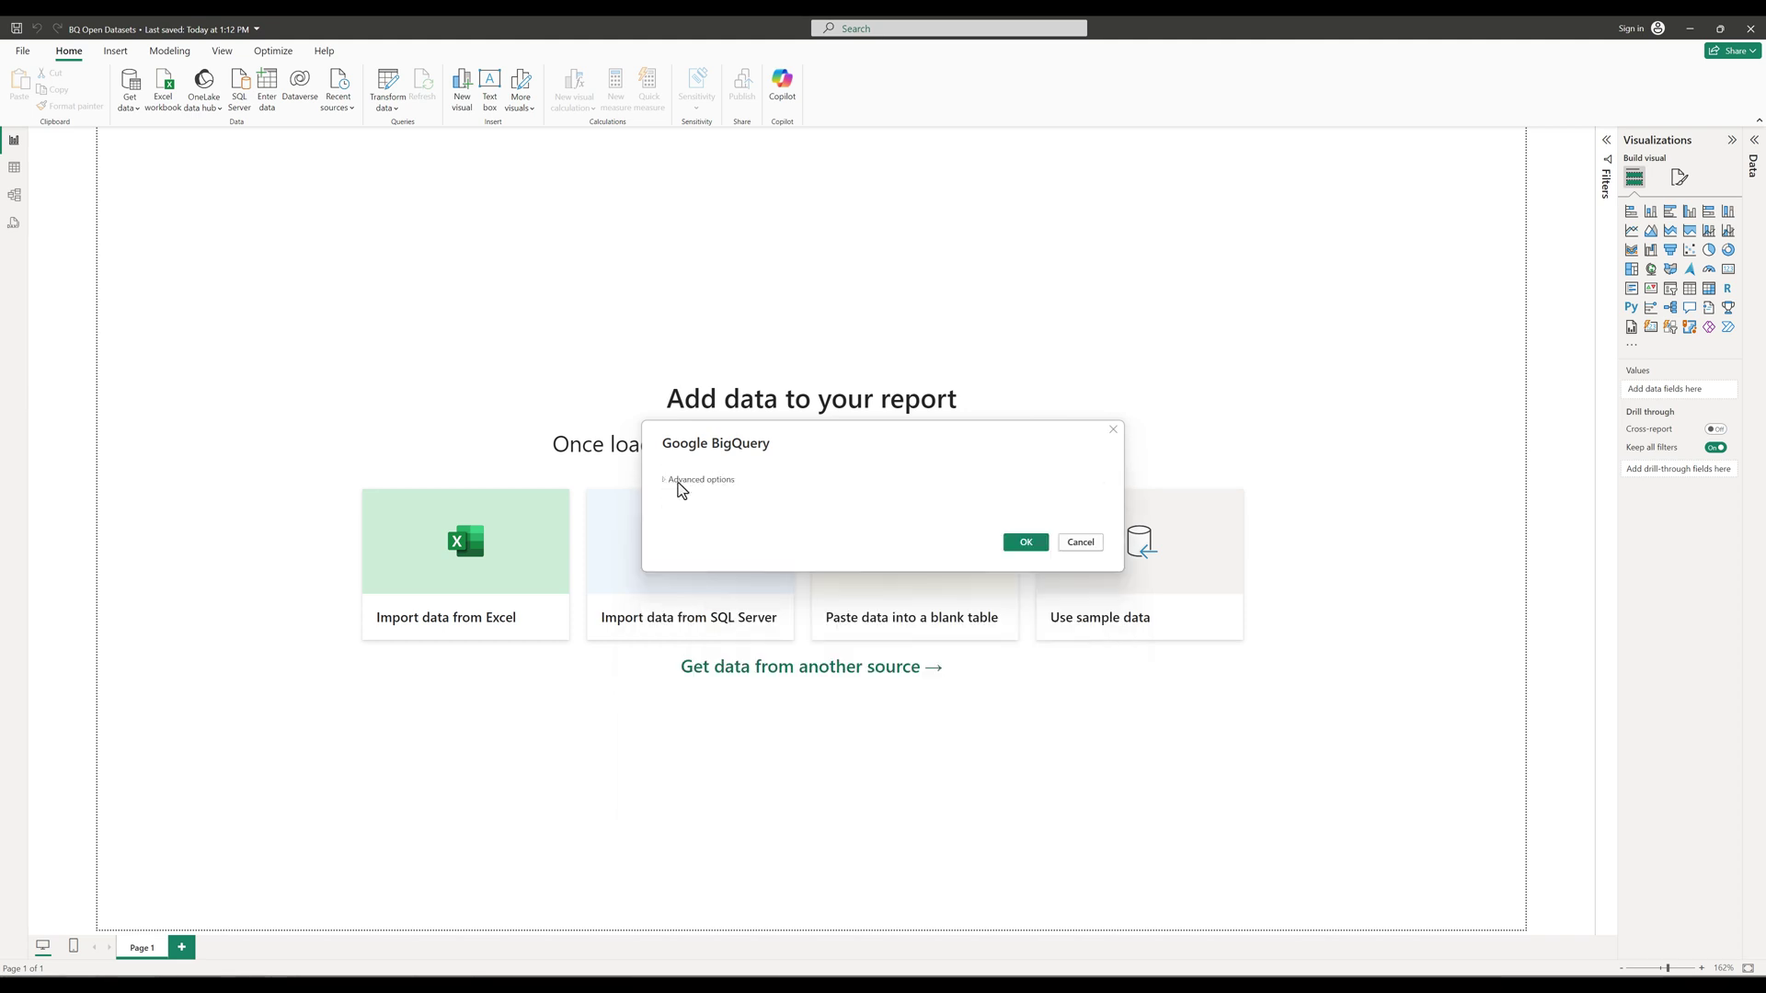
click(1021, 543)
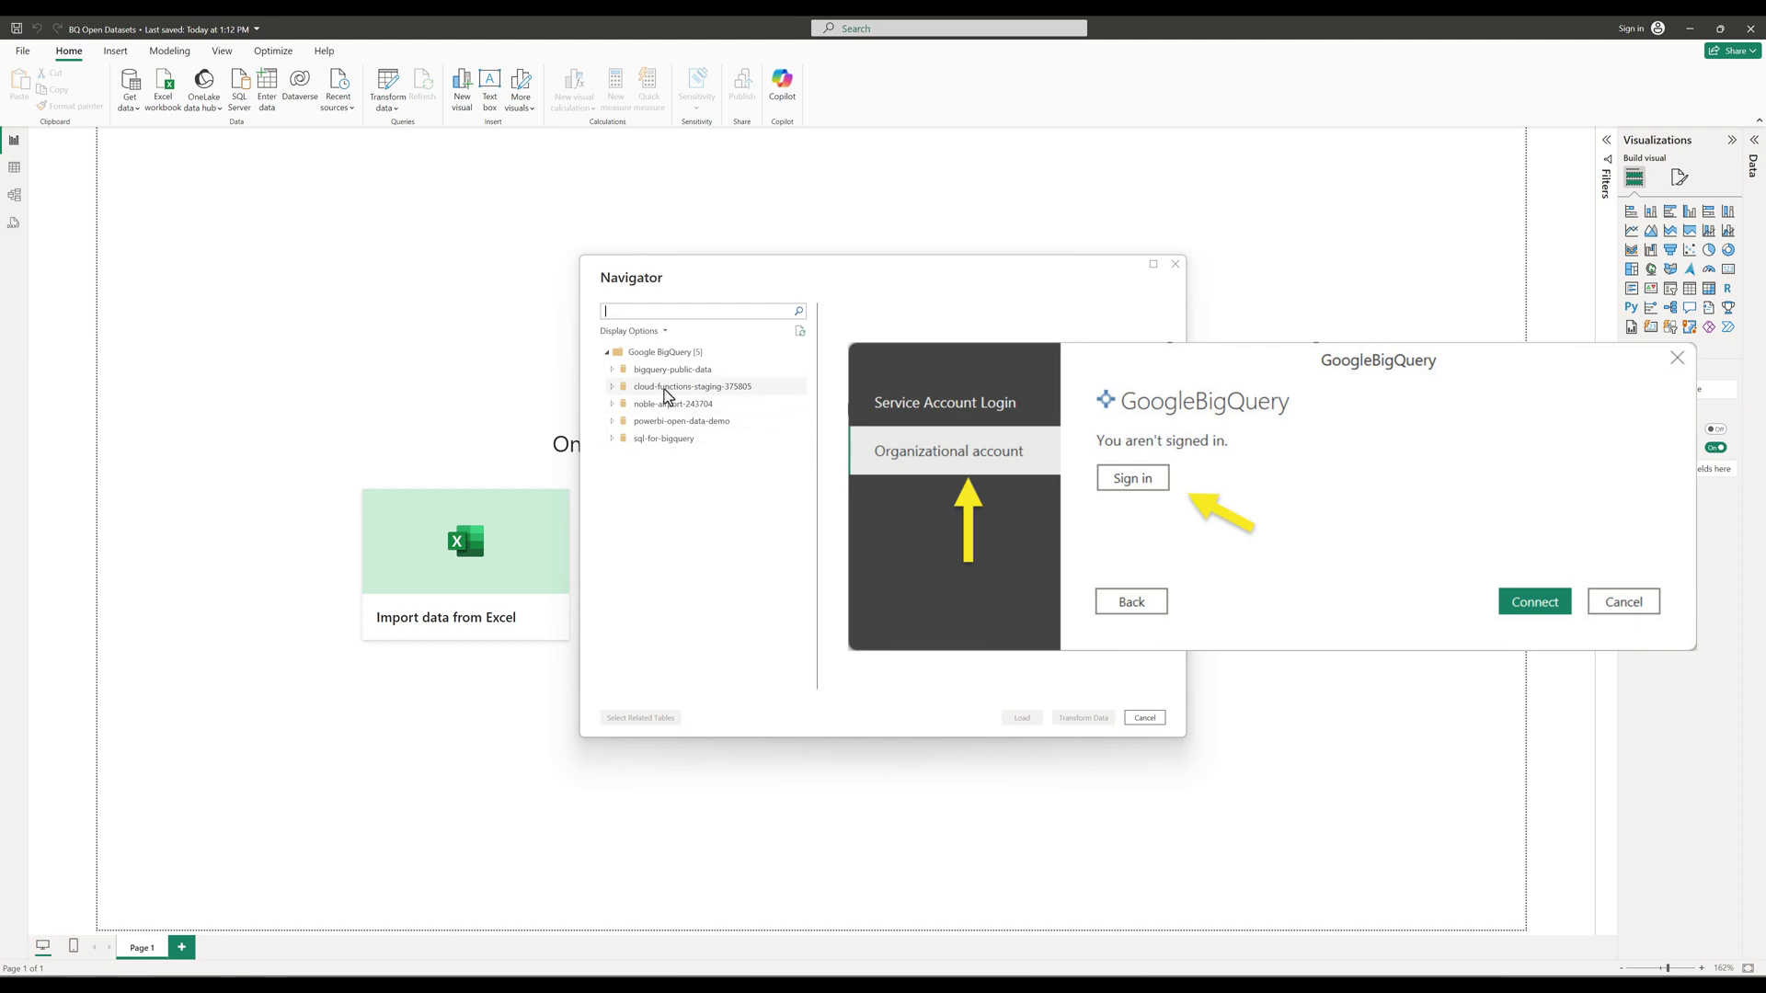
Expand bigquery-public-data in the Navigator and preview the food_events table of the fda_food dataset.
click(611, 370)
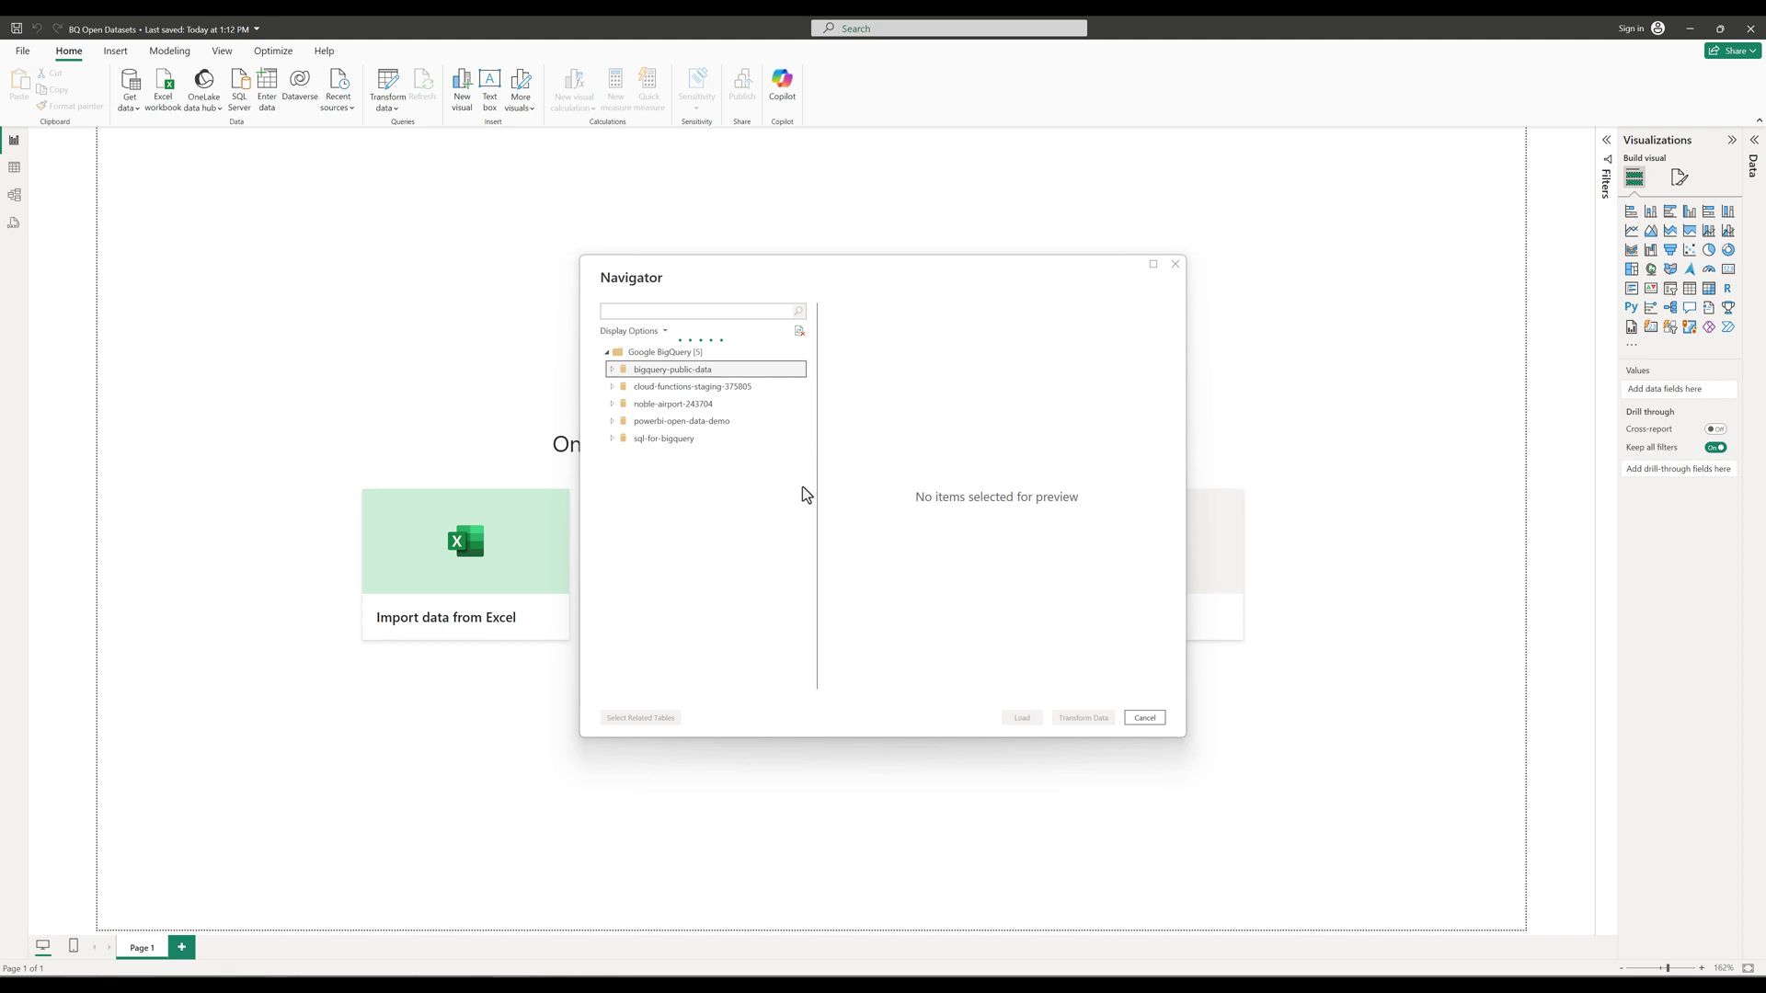
click(613, 371)
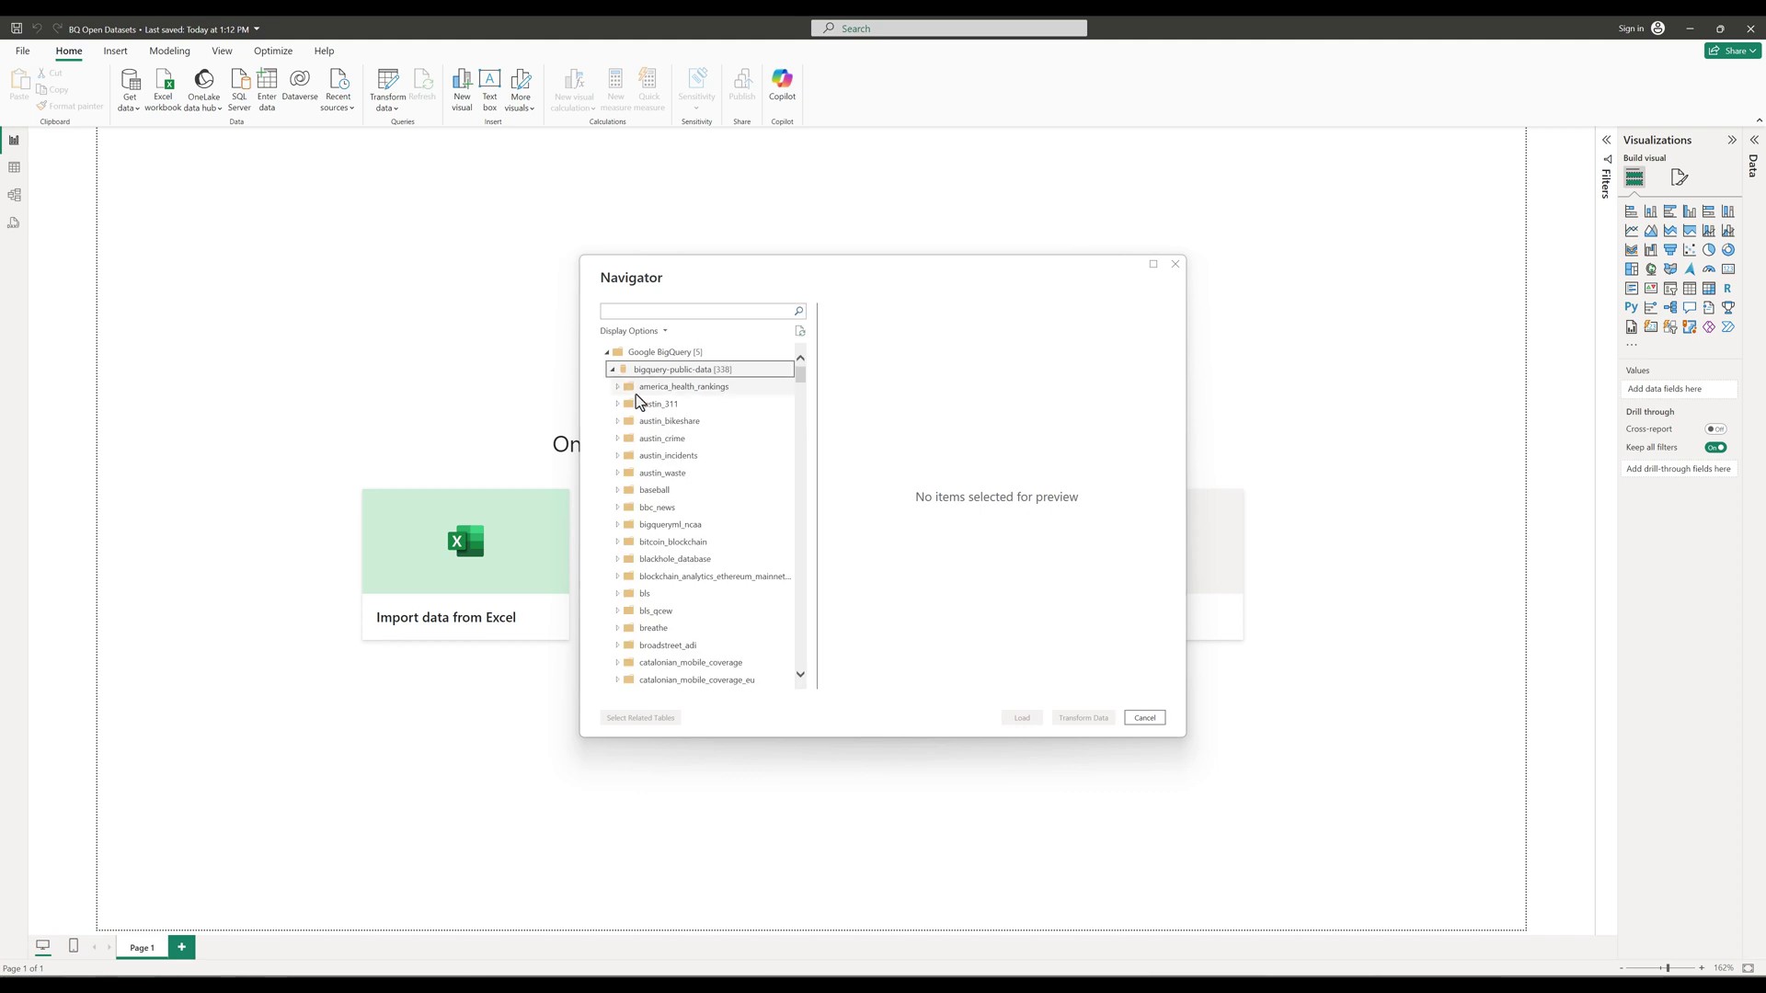
drag(800, 374, 809, 453)
click(674, 550)
click(713, 585)
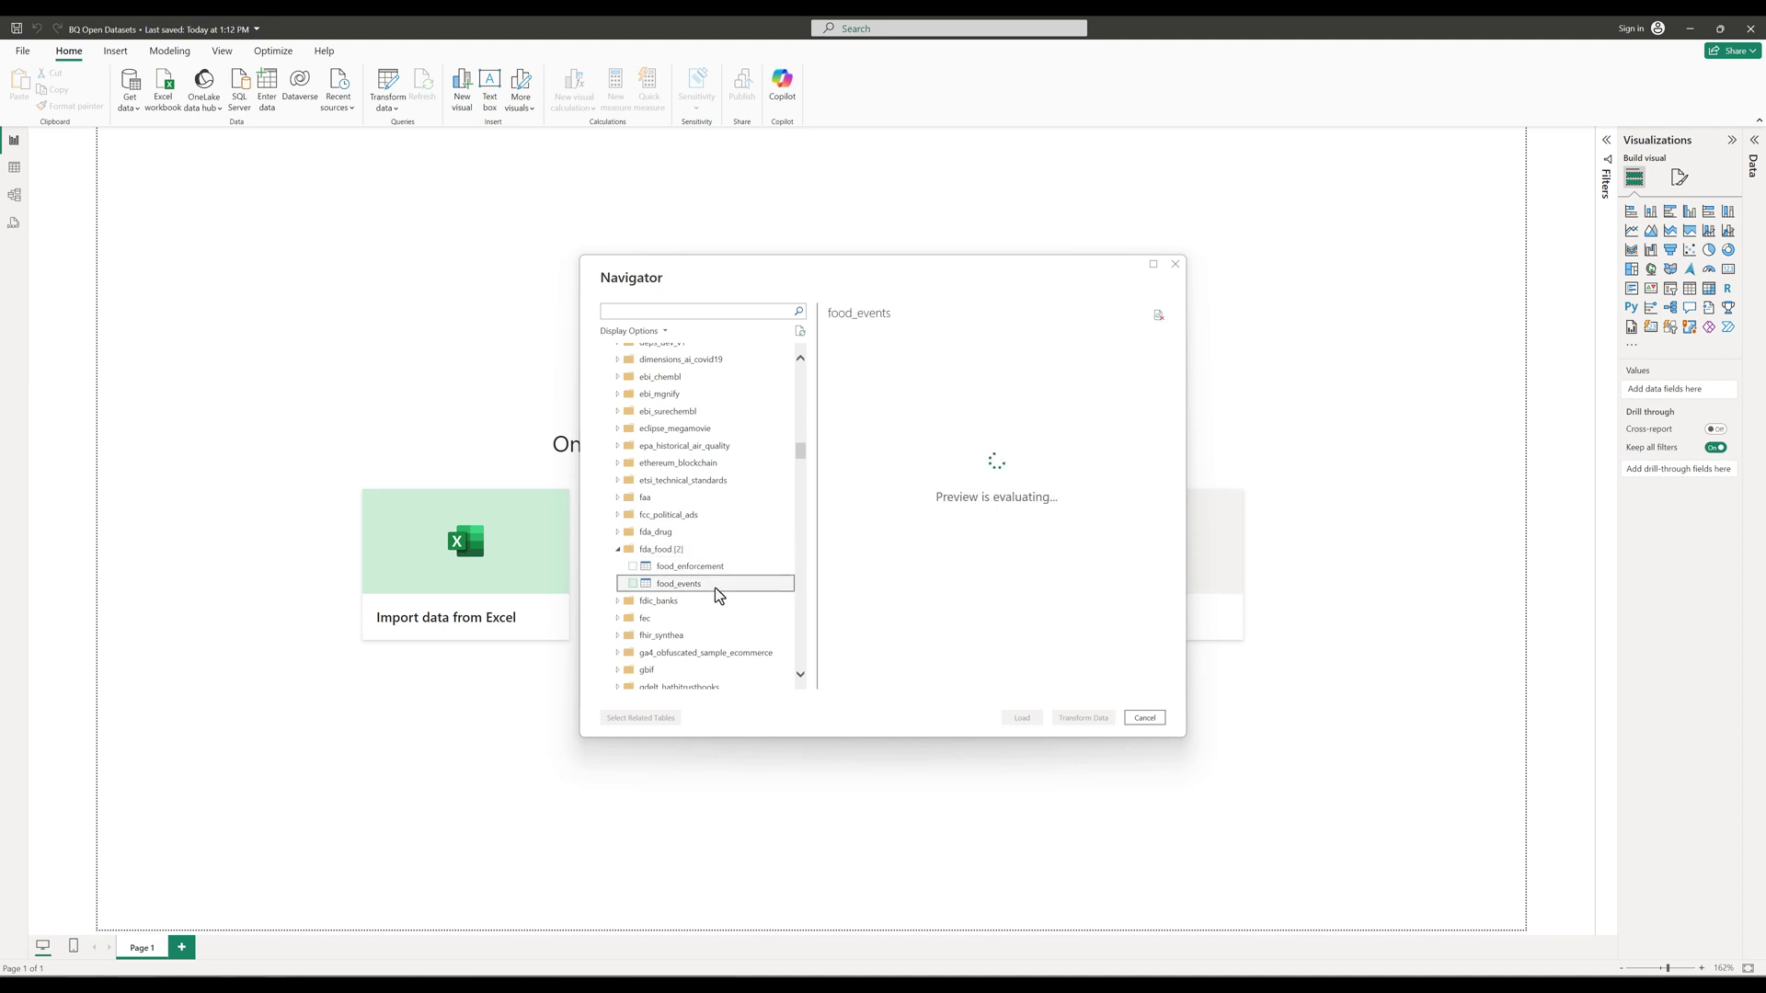
Select the schedules and games_wide tables of the baseball dataset and load them in DirectQuery mode.
scroll(721, 570, up, 10)
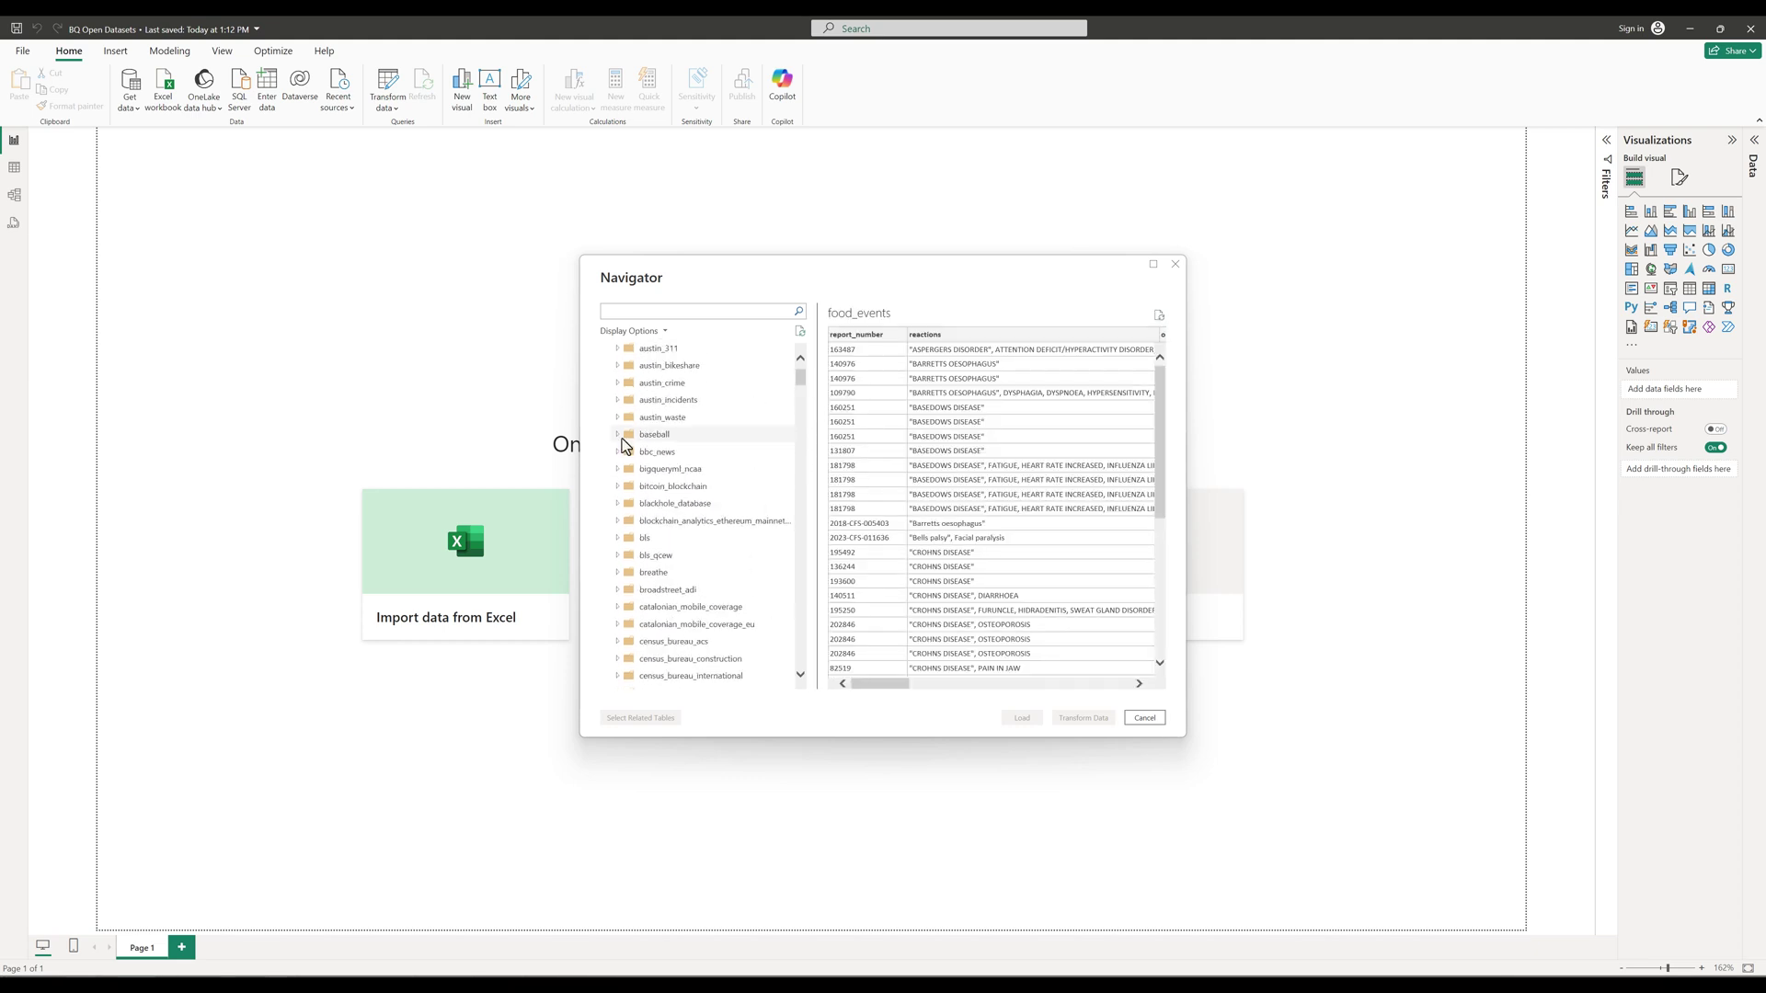
click(617, 434)
click(685, 487)
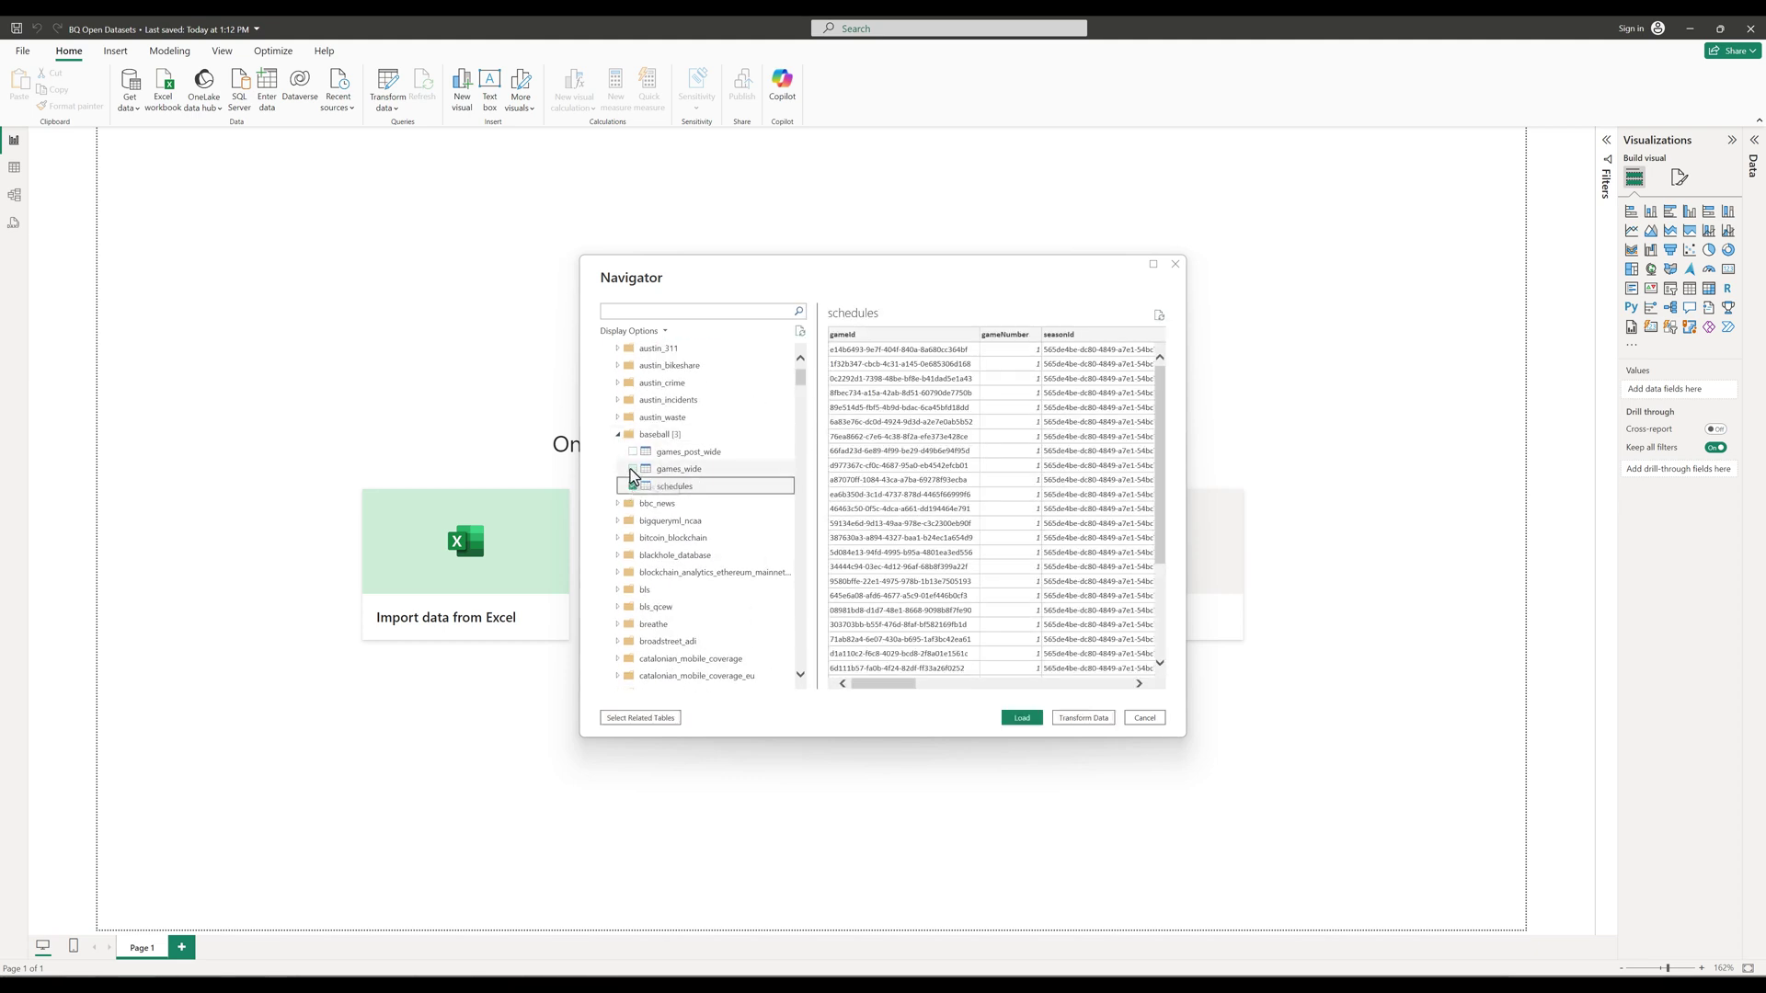
click(685, 469)
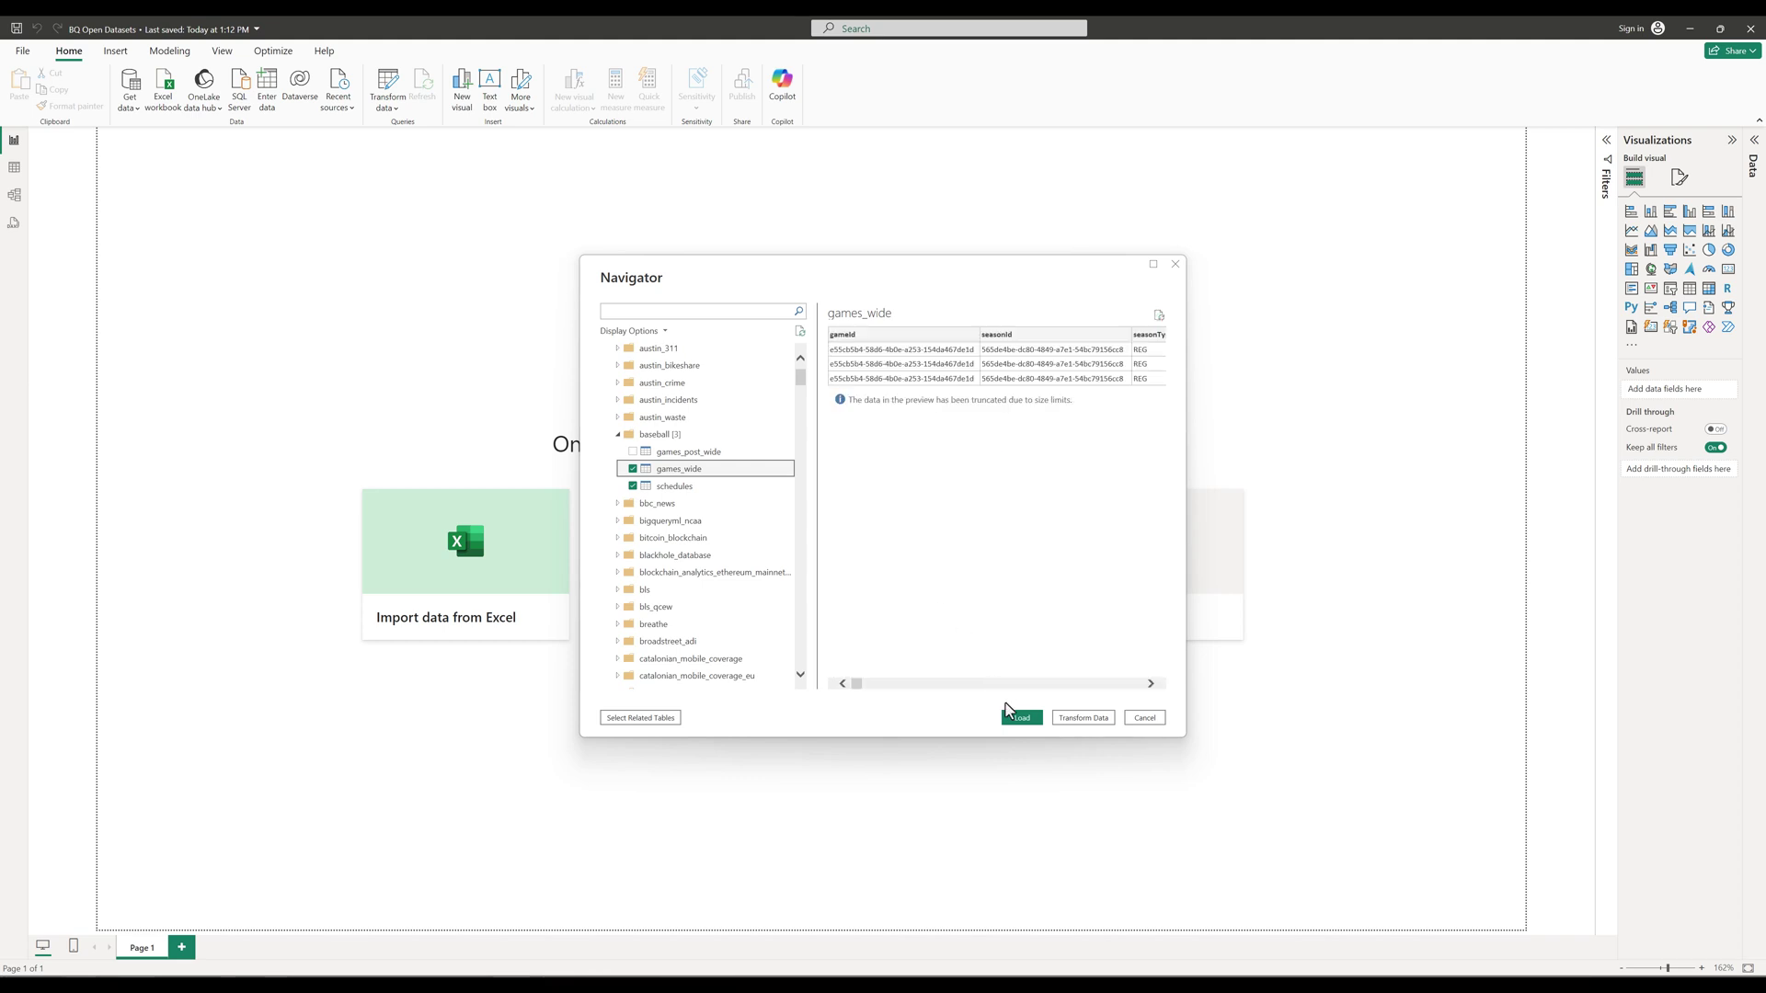
click(1023, 719)
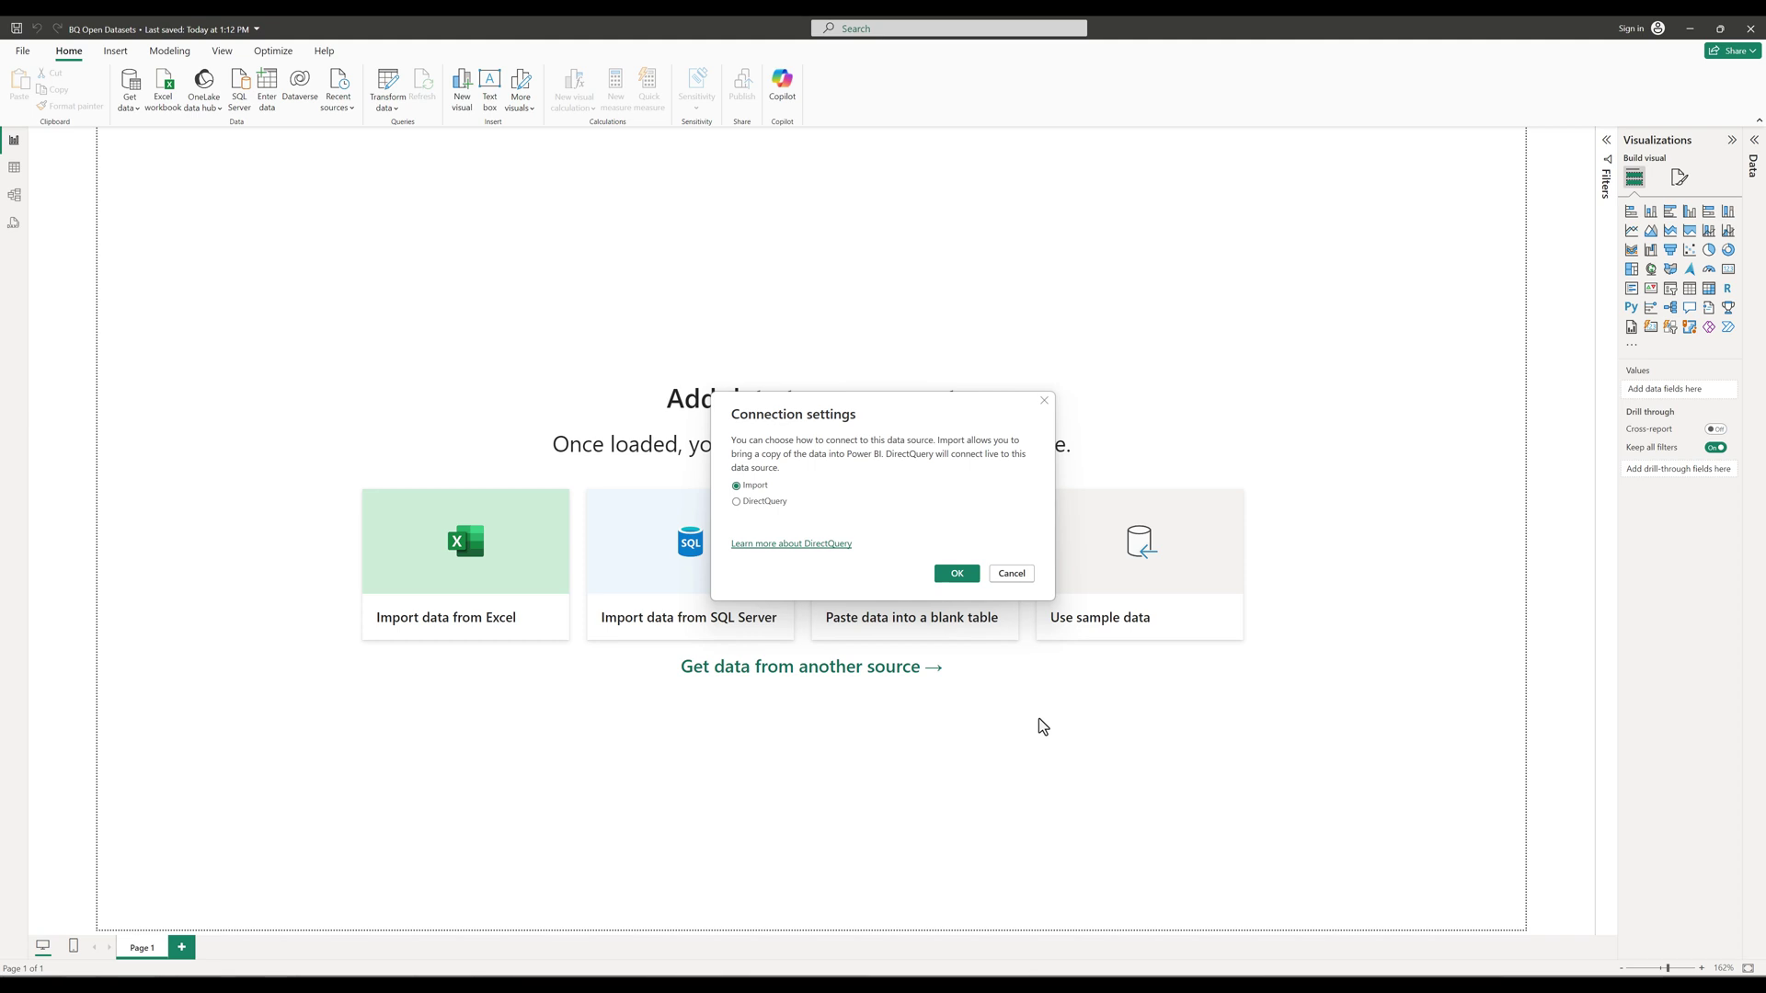
click(737, 502)
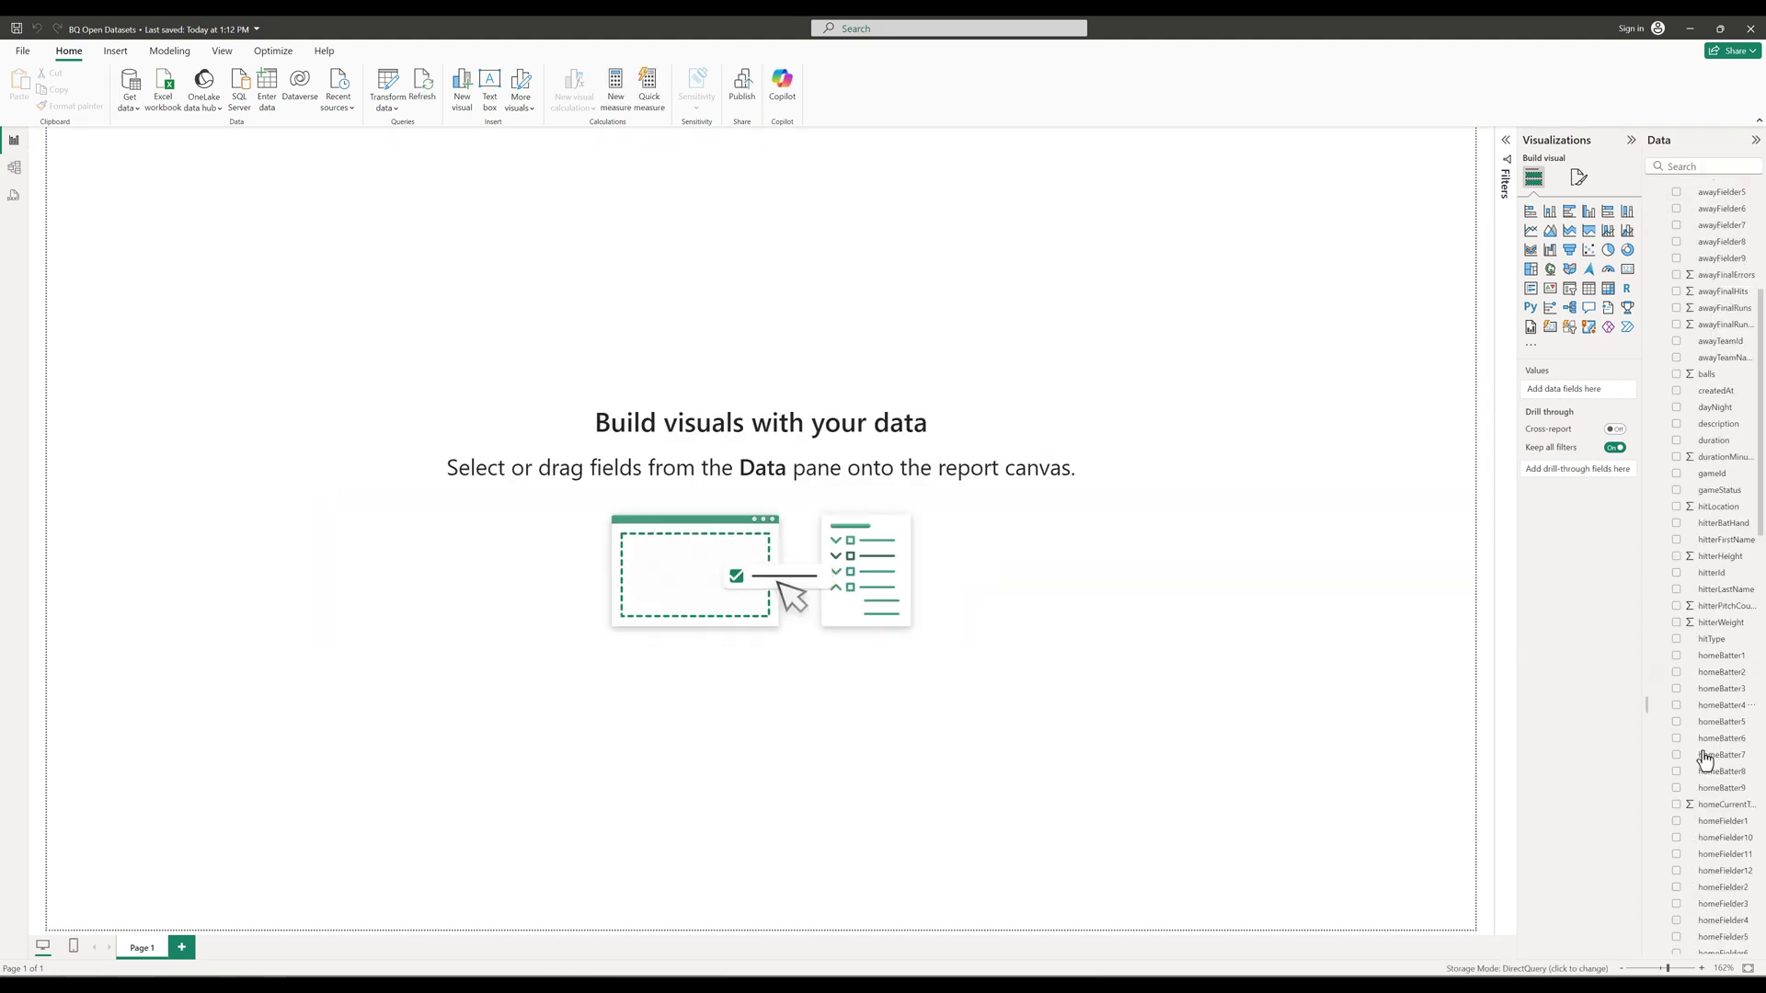
Add a table visual to the report page, enlarge it and fill it with attendance and awayTeamId from the schedules table.
click(1588, 288)
drag(335, 423, 1036, 885)
click(1716, 698)
drag(1731, 718, 743, 609)
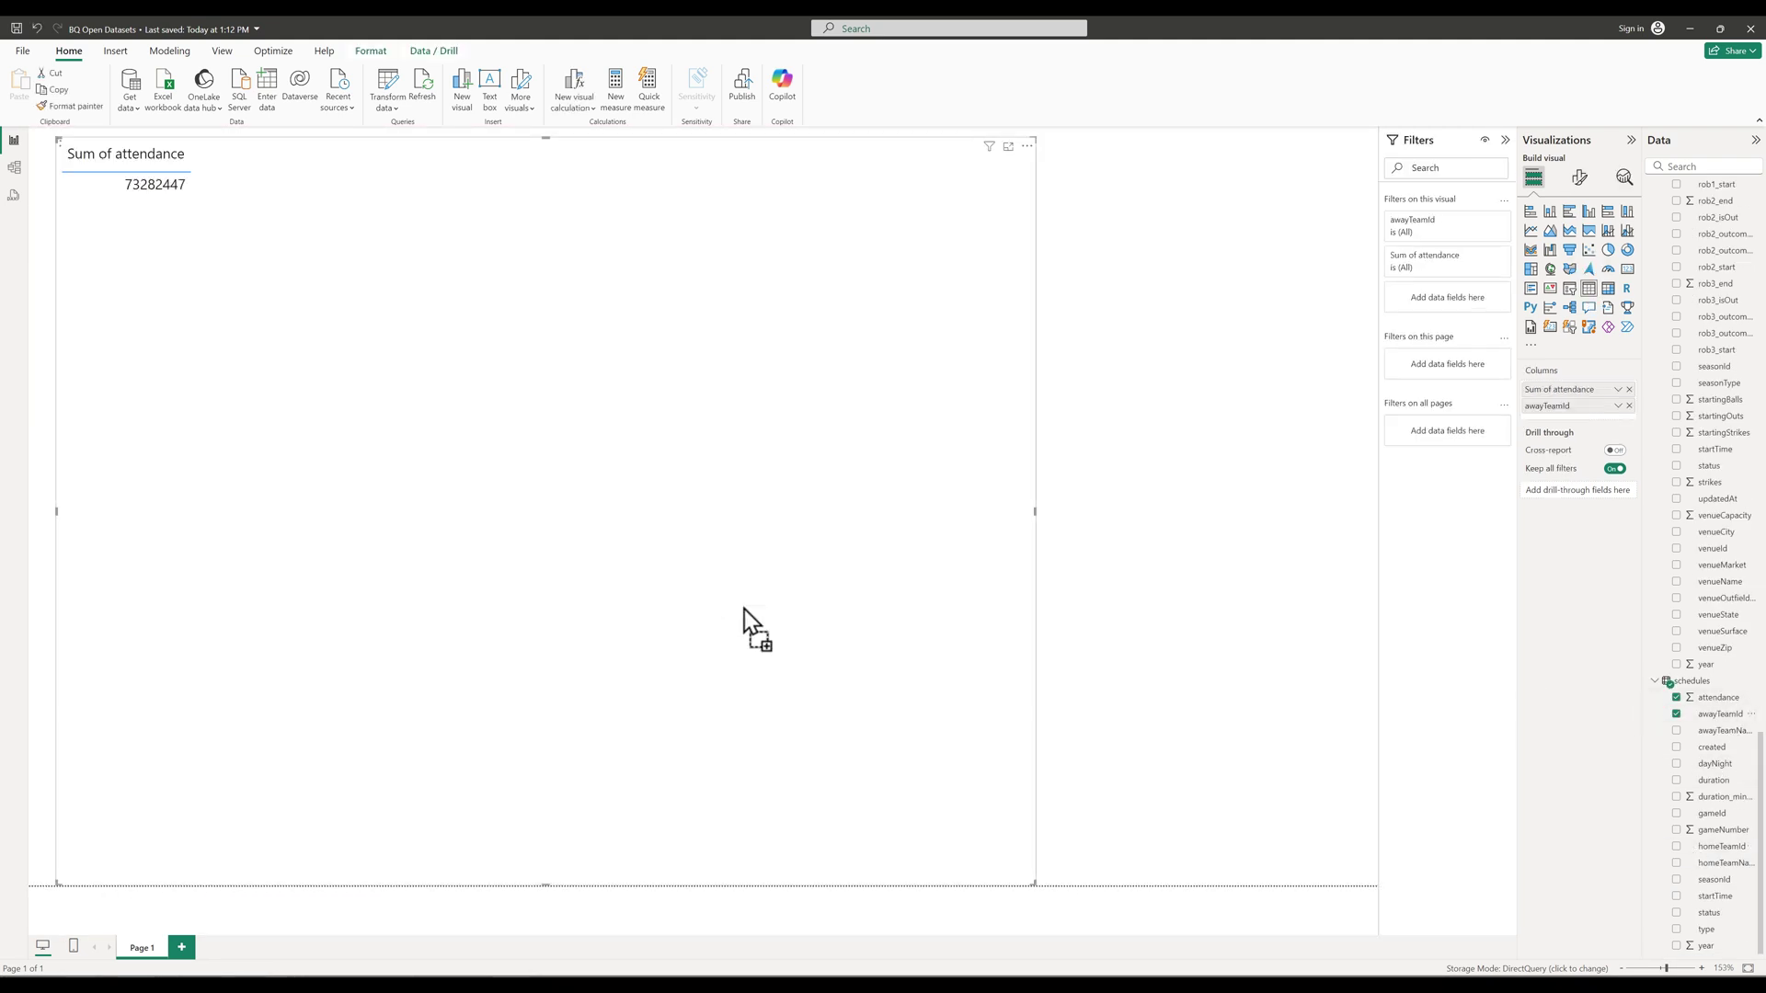